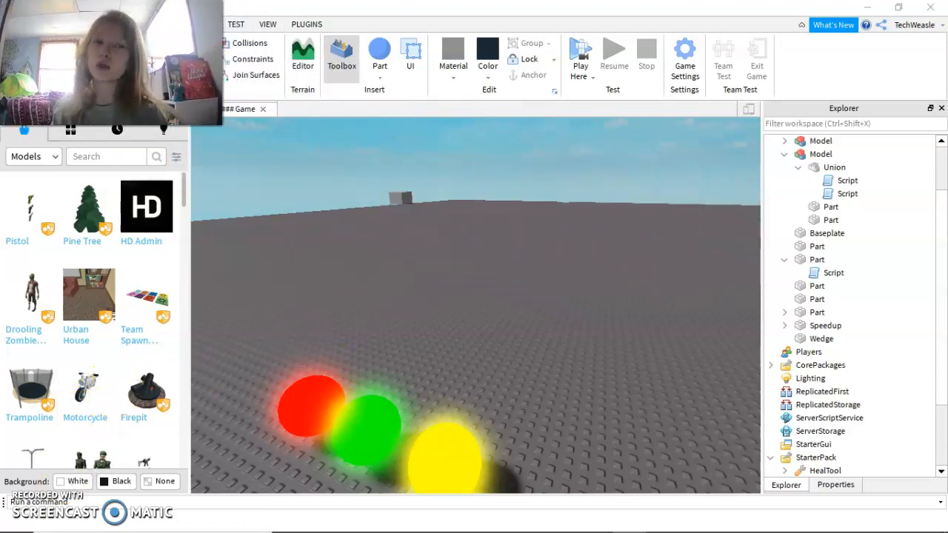
# - Fly around the baseplate to look over the existing parts and find an empty area
pyautogui.moveTo(377, 241); pyautogui.dragTo(389, 259, button='right')
pyautogui.press('w')
pyautogui.press('w')
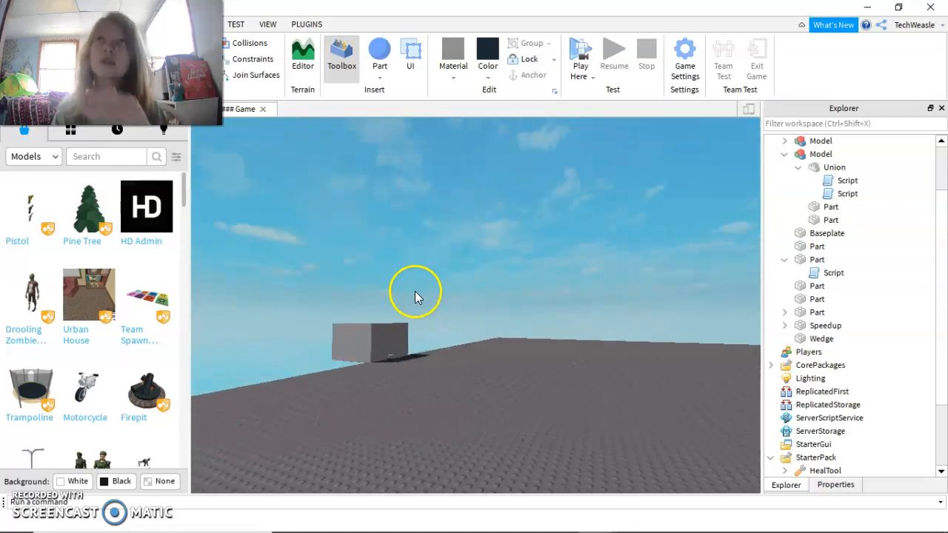
pyautogui.moveTo(416, 298); pyautogui.dragTo(427, 294, button='right')
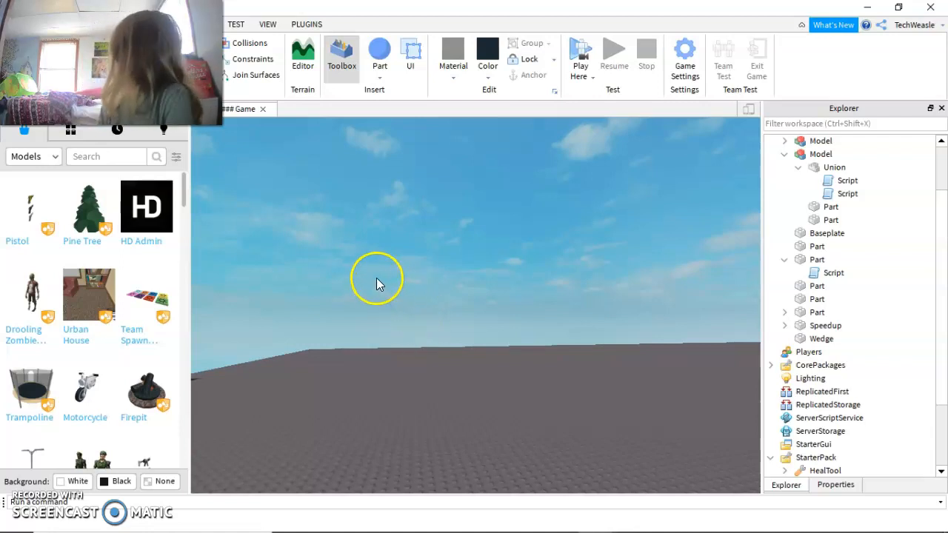
pyautogui.moveTo(368, 282); pyautogui.dragTo(367, 281, button='right')
pyautogui.moveTo(516, 263); pyautogui.dragTo(520, 270, button='right')
pyautogui.press('w')
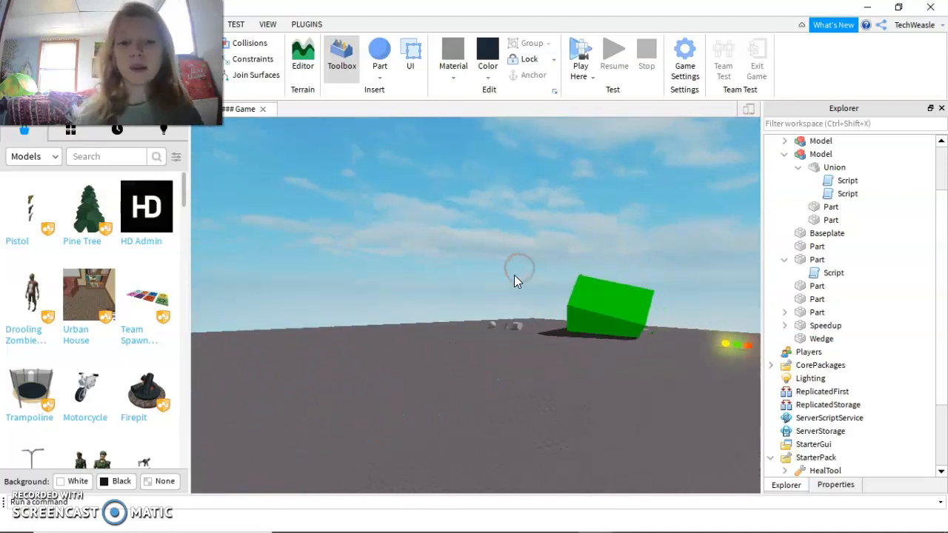
pyautogui.press('w')
pyautogui.press('d')
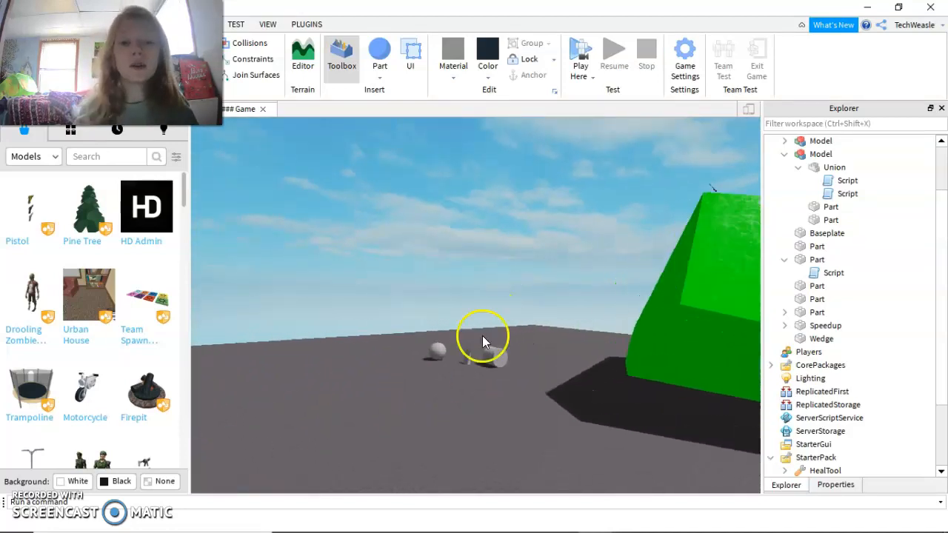
pyautogui.press('w')
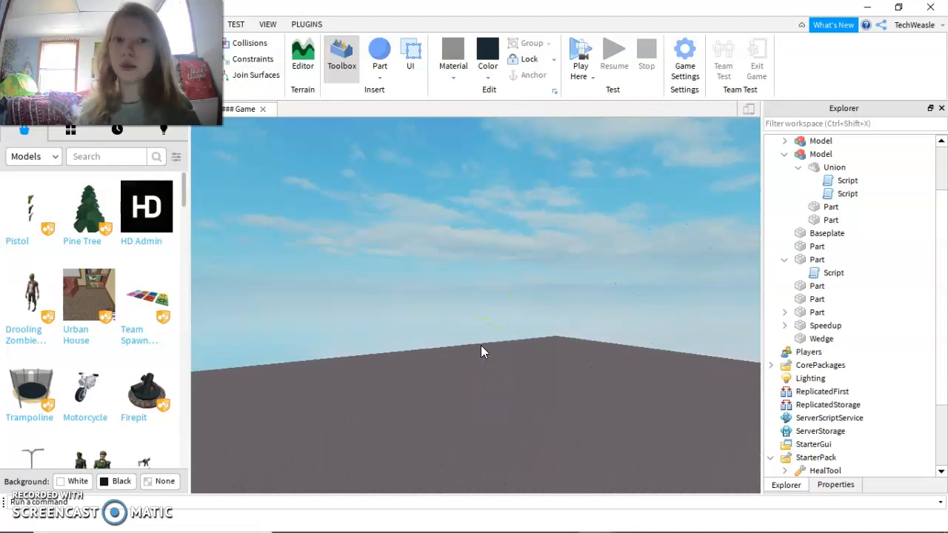
pyautogui.moveTo(480, 346); pyautogui.dragTo(485, 353, button='right')
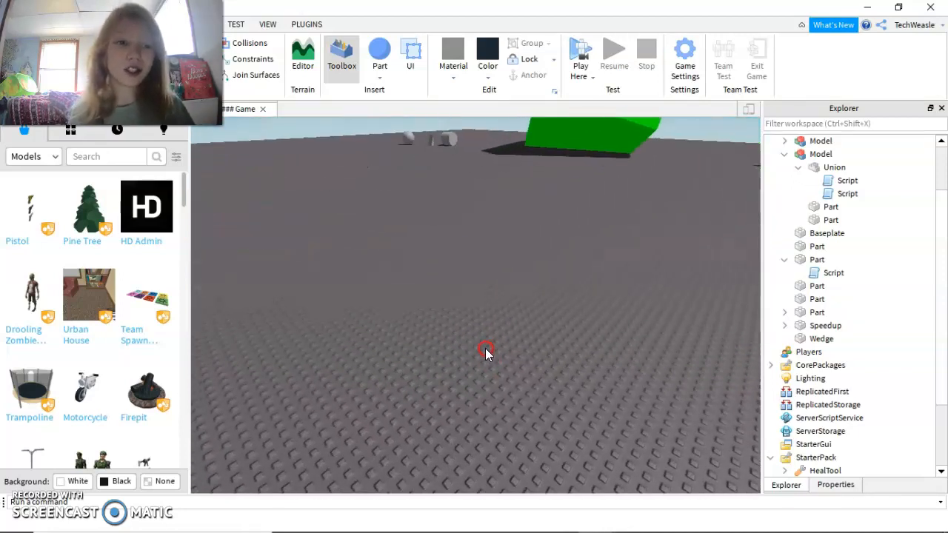
# - Insert a cylinder part on the empty area of the baseplate and rotate it to stand upright
pyautogui.click(379, 68)
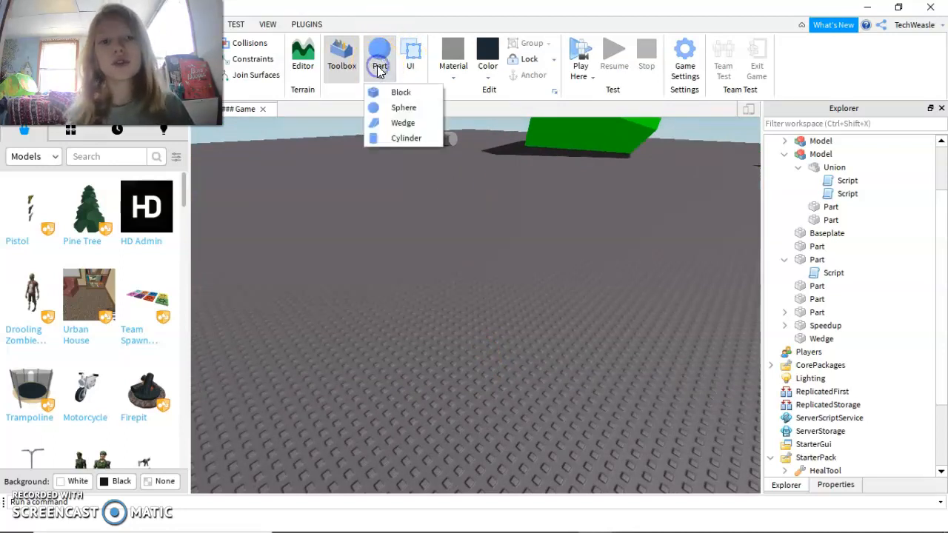
pyautogui.click(405, 139)
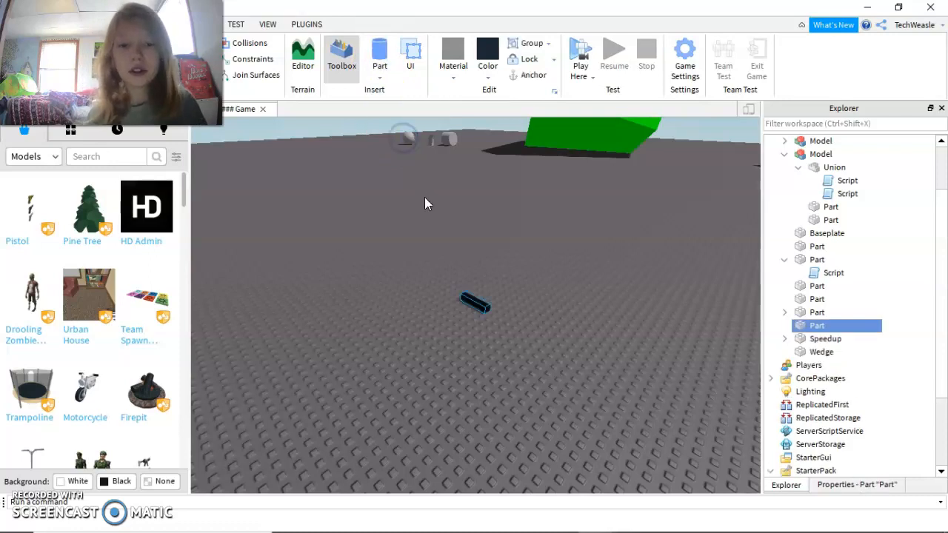
pyautogui.press('f')
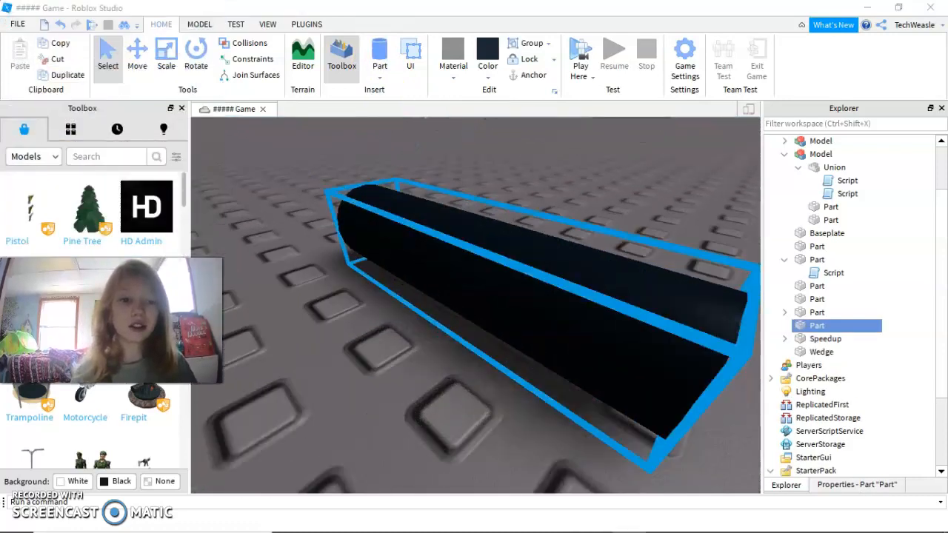
pyautogui.click(165, 49)
pyautogui.scroll(-10, 448, 249)
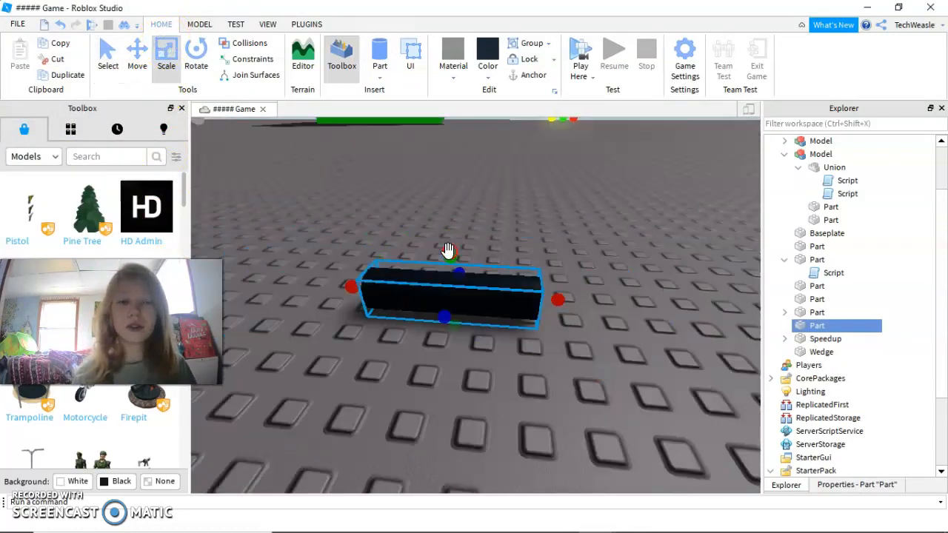
pyautogui.click(191, 49)
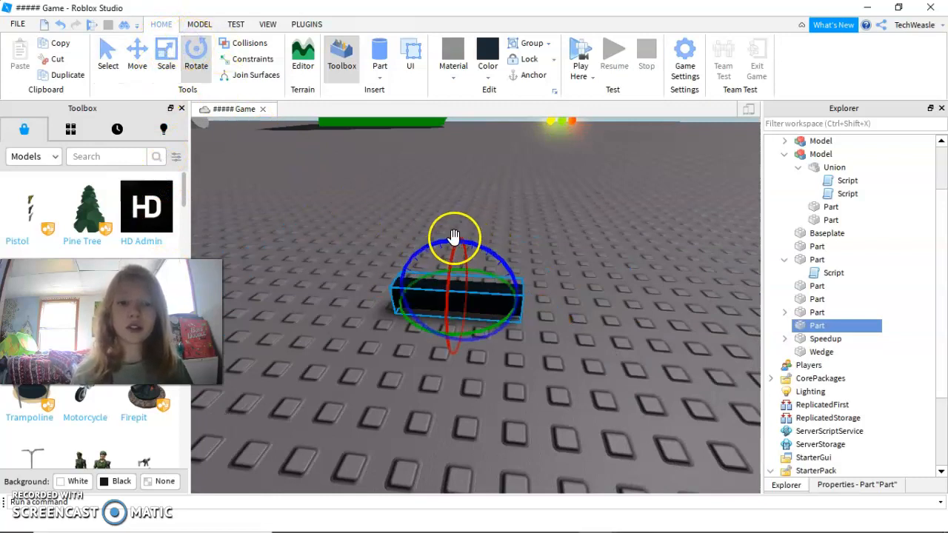
pyautogui.moveTo(458, 237); pyautogui.dragTo(412, 299)
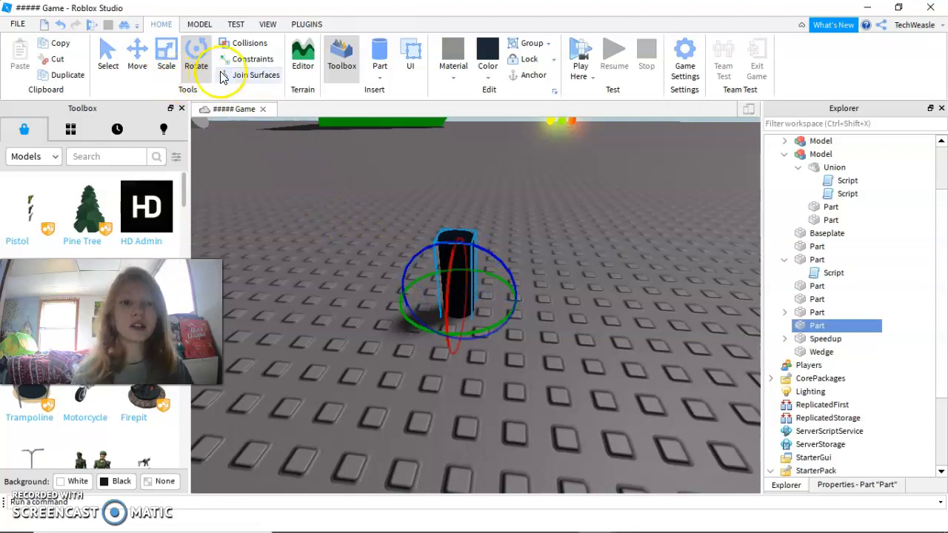
# - Scale the upright cylinder wider in both horizontal directions and lower its height to form a flat round disc
pyautogui.click(167, 70)
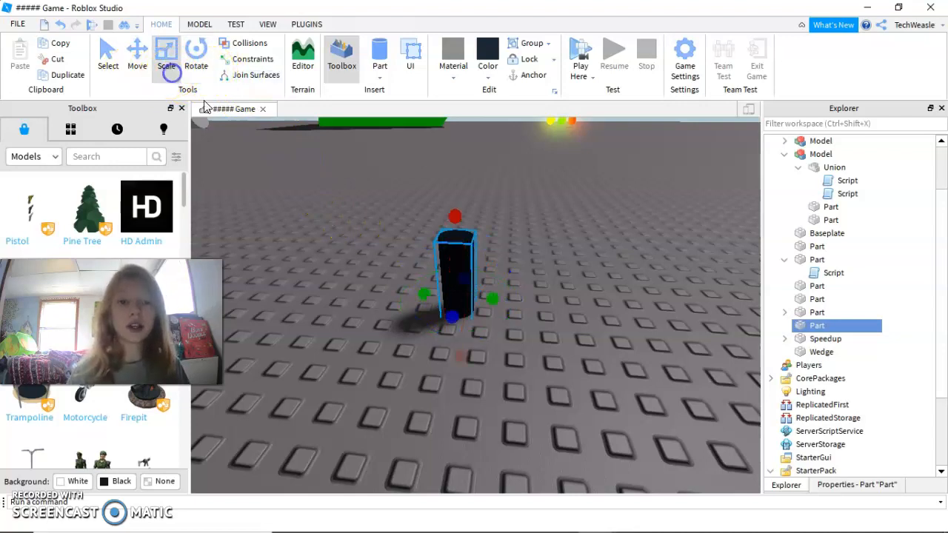
pyautogui.moveTo(486, 311); pyautogui.dragTo(576, 313)
pyautogui.moveTo(499, 324); pyautogui.dragTo(497, 428)
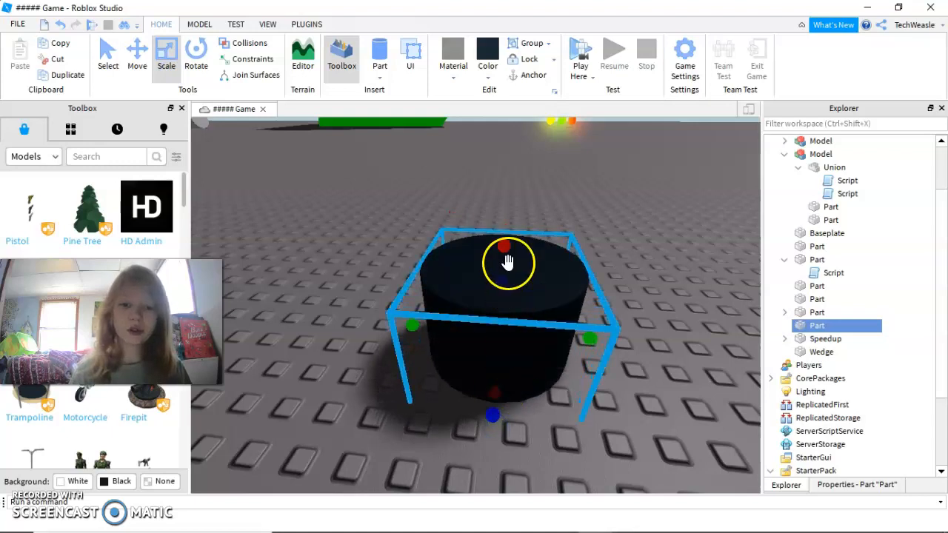
pyautogui.moveTo(503, 248); pyautogui.dragTo(493, 312)
pyautogui.moveTo(486, 252); pyautogui.dragTo(486, 251, button='right')
pyautogui.moveTo(463, 284); pyautogui.dragTo(462, 284, button='right')
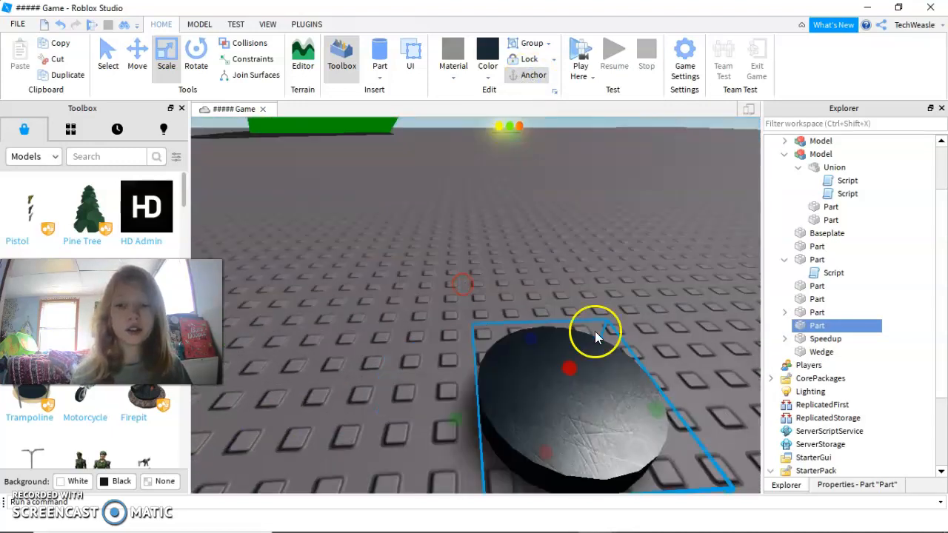
pyautogui.rightClick(815, 328)
pyautogui.click(800, 257)
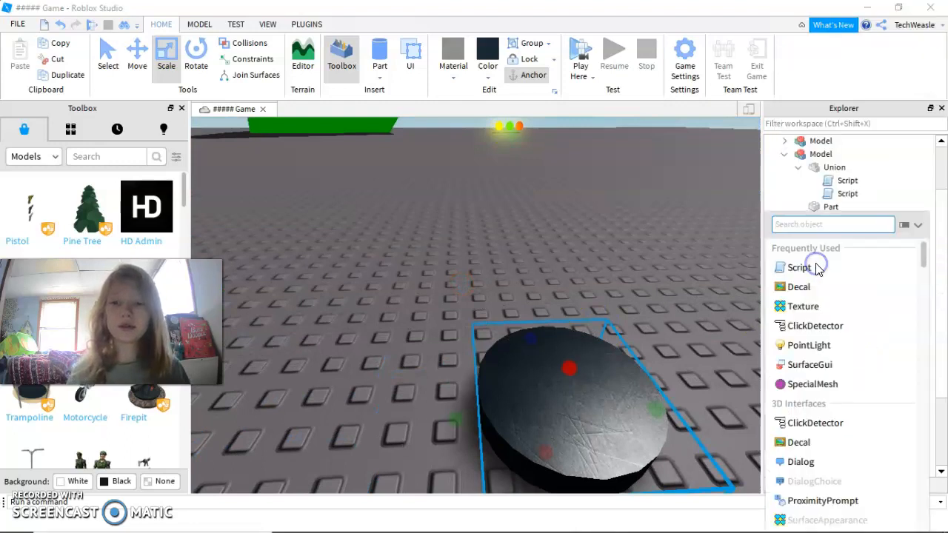
pyautogui.click(817, 275)
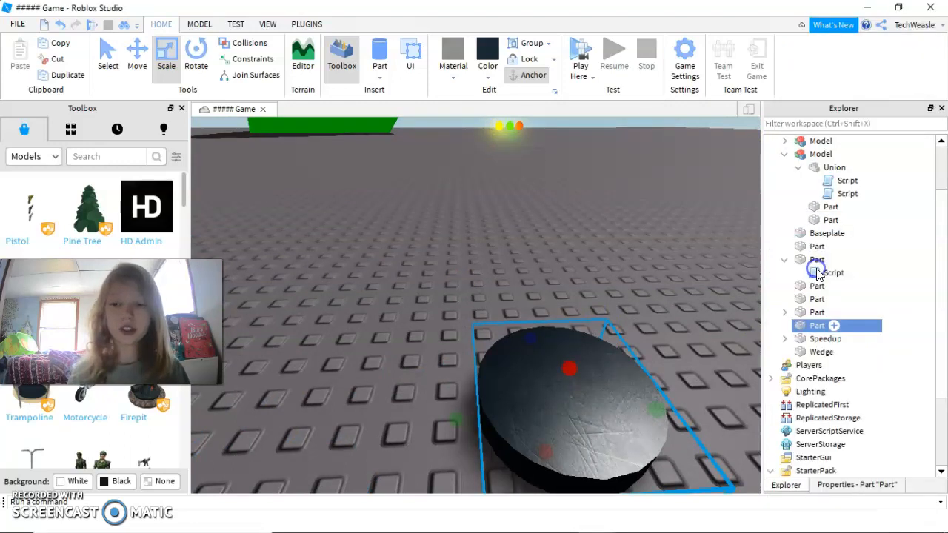
pyautogui.click(327, 109)
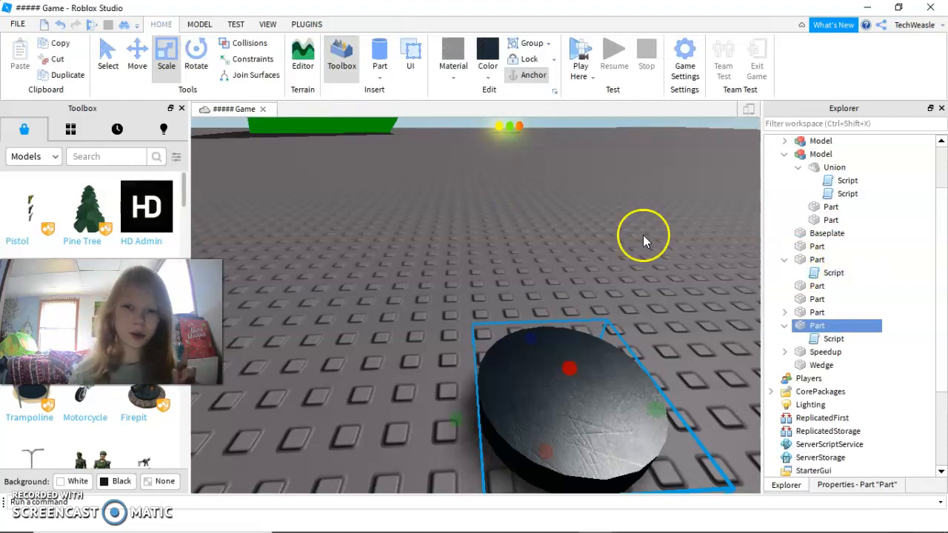
pyautogui.press('Delete')
# - Insert a ParticleEmitter object into the disc part
pyautogui.rightClick(820, 327)
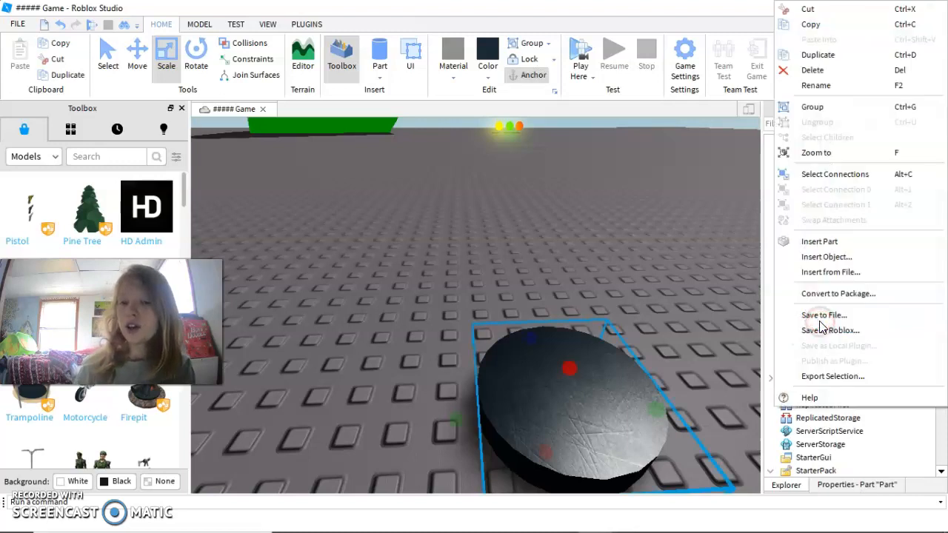
pyautogui.click(824, 256)
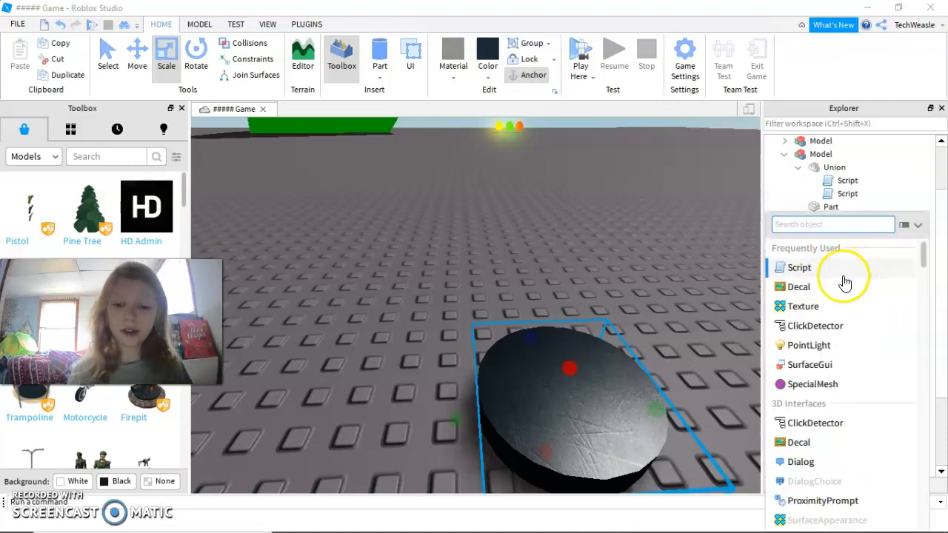
pyautogui.write('p')
pyautogui.click(819, 268)
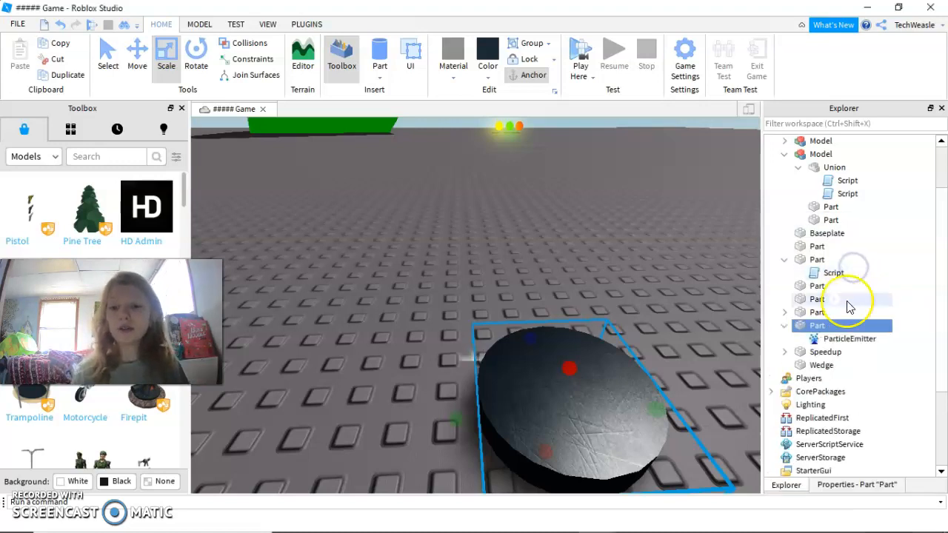
# - Set the particle emitter's EmissionDirection to Left
pyautogui.click(830, 339)
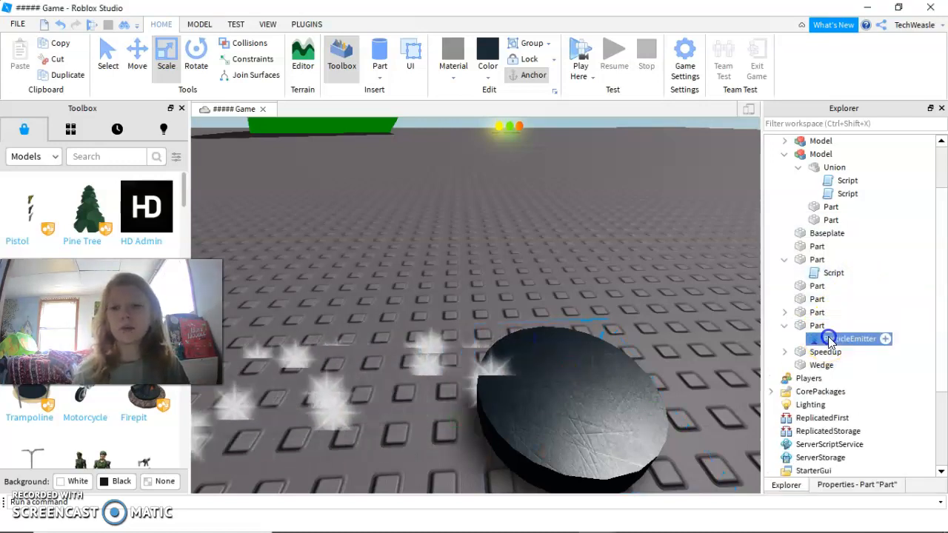
pyautogui.click(878, 485)
pyautogui.moveTo(944, 250); pyautogui.dragTo(945, 349)
pyautogui.click(911, 343)
pyautogui.click(912, 348)
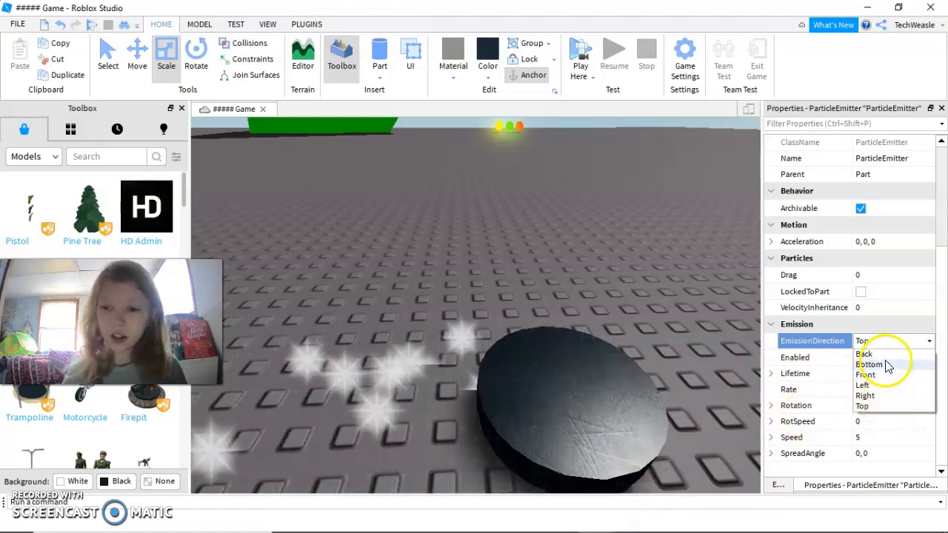
pyautogui.click(866, 385)
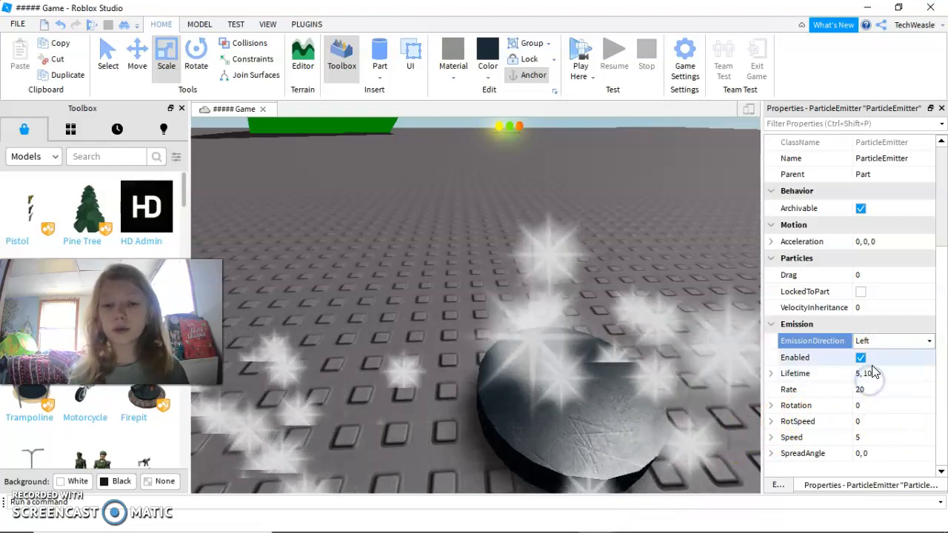
# - Move around the disc to examine the direction and shape of its particle stream
pyautogui.click(679, 293)
pyautogui.press('a')
pyautogui.moveTo(700, 292); pyautogui.dragTo(700, 290, button='right')
pyautogui.press('s')
pyautogui.press('a')
pyautogui.press('a')
pyautogui.press('d')
pyautogui.press('w')
pyautogui.press('s')
pyautogui.press('w')
pyautogui.press('d')
# - Set the particle emitter's Lifetime to 100 and check the height of the particle column above the disc
pyautogui.click(777, 486)
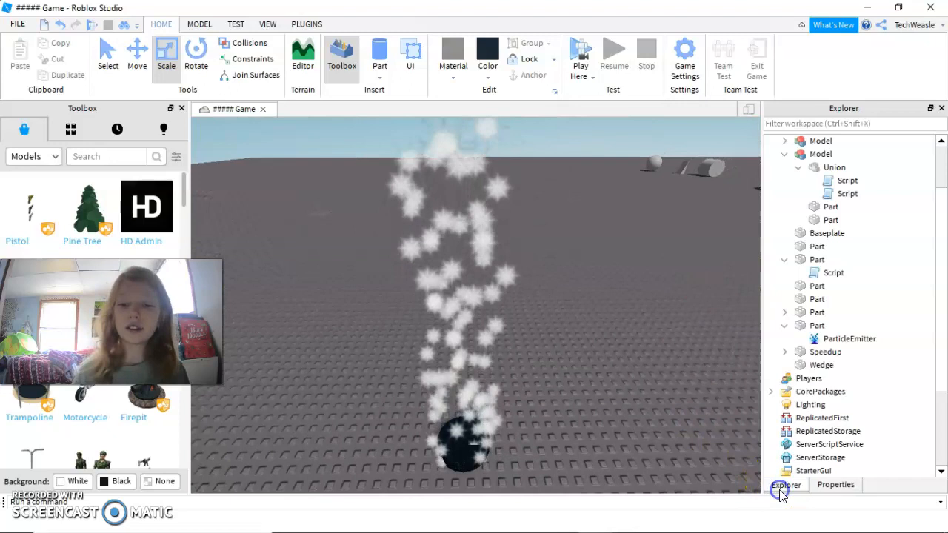
pyautogui.click(848, 339)
pyautogui.click(836, 485)
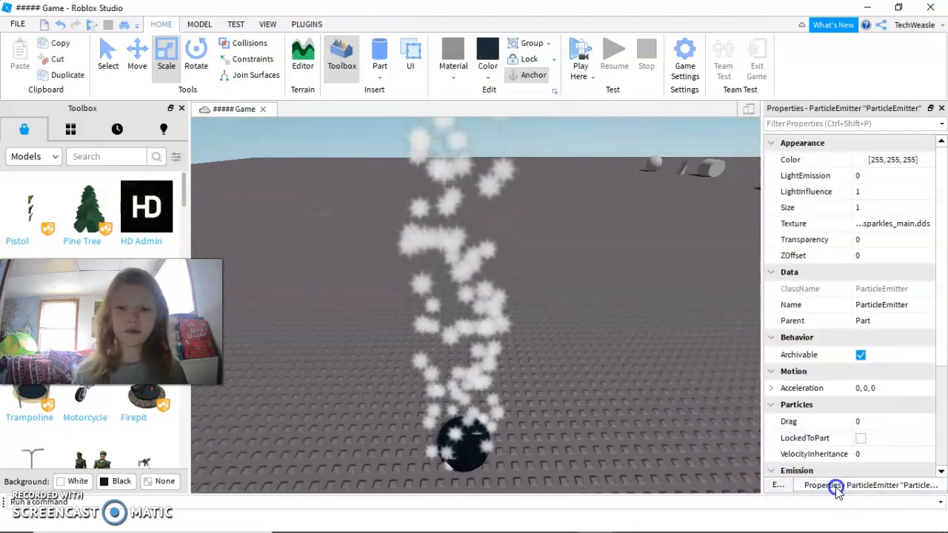
pyautogui.click(936, 329)
pyautogui.click(860, 206)
pyautogui.click(882, 208)
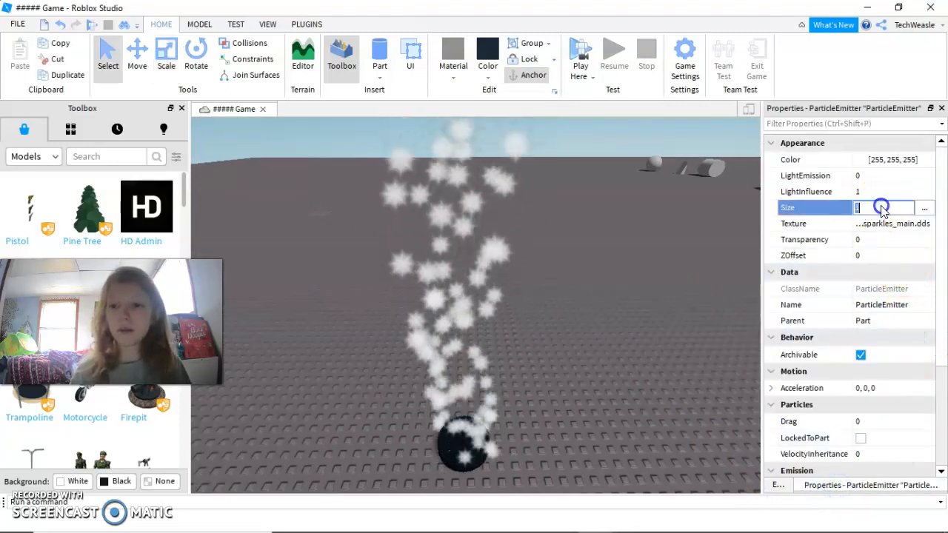
pyautogui.moveTo(942, 214); pyautogui.dragTo(942, 367)
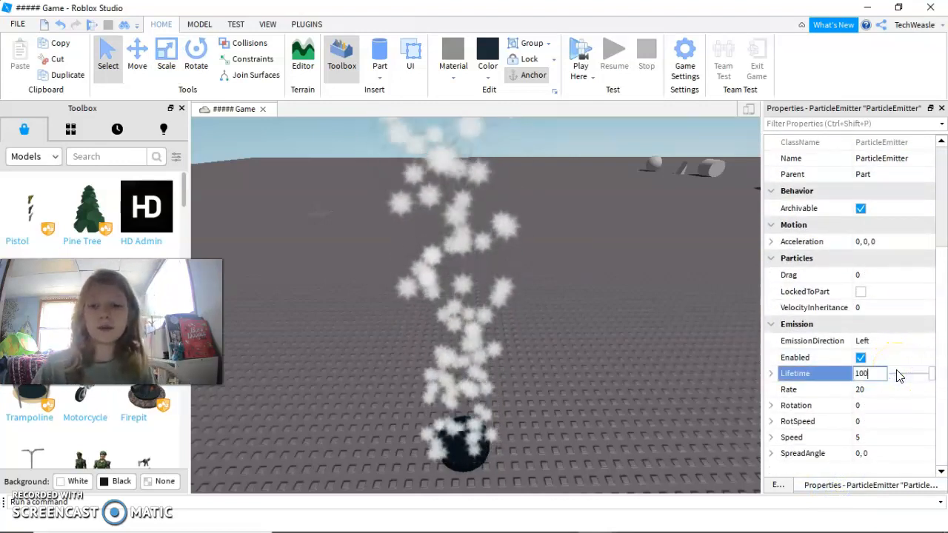
pyautogui.moveTo(619, 297); pyautogui.dragTo(619, 296, button='right')
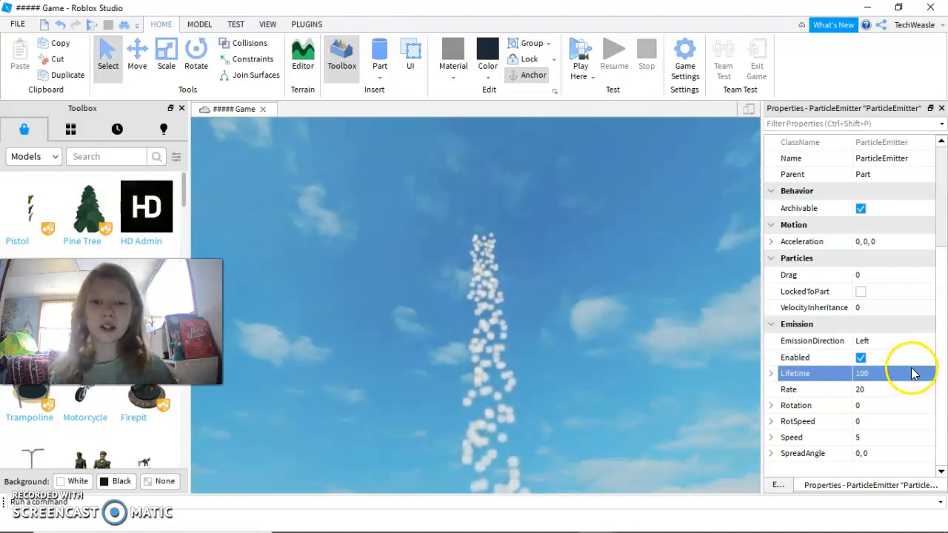
pyautogui.moveTo(616, 258); pyautogui.dragTo(616, 258, button='right')
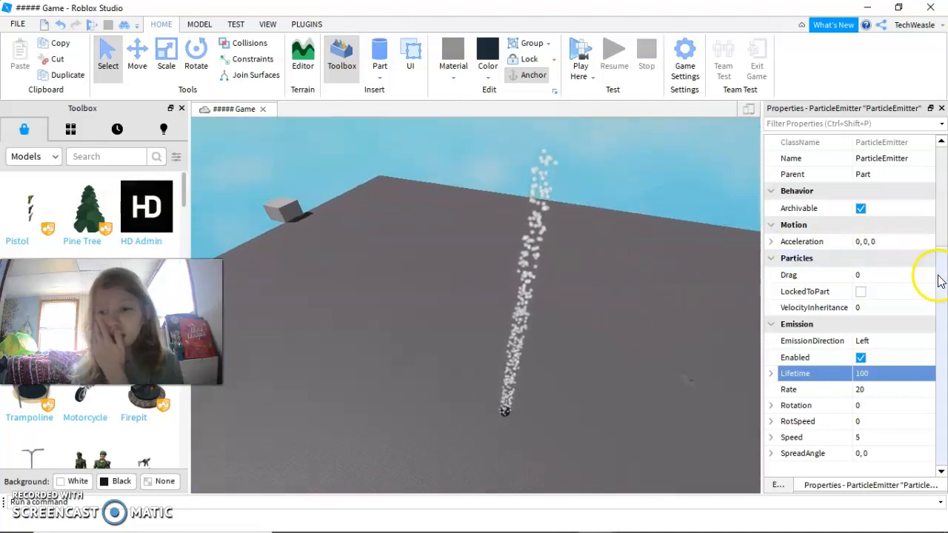
# - Change the particle emitter's Color to pink (255, 0, 127) from the basic colors
pyautogui.scroll(3, 941, 222)
pyautogui.moveTo(941, 208); pyautogui.dragTo(941, 172)
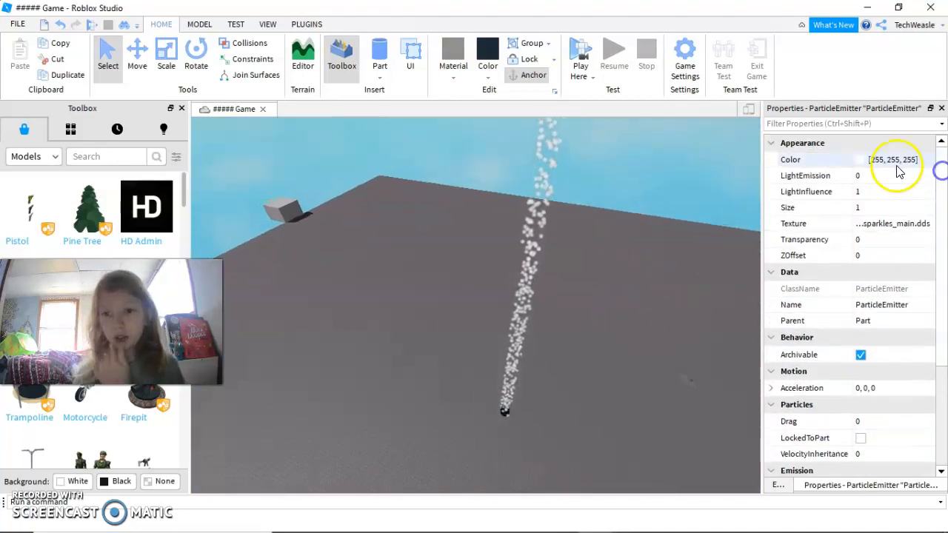
pyautogui.click(859, 162)
pyautogui.click(860, 163)
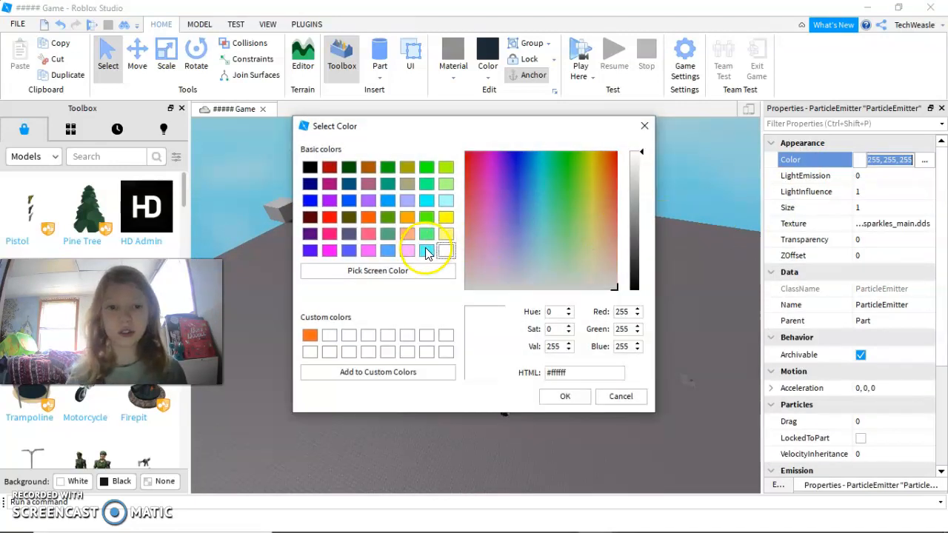
pyautogui.click(334, 234)
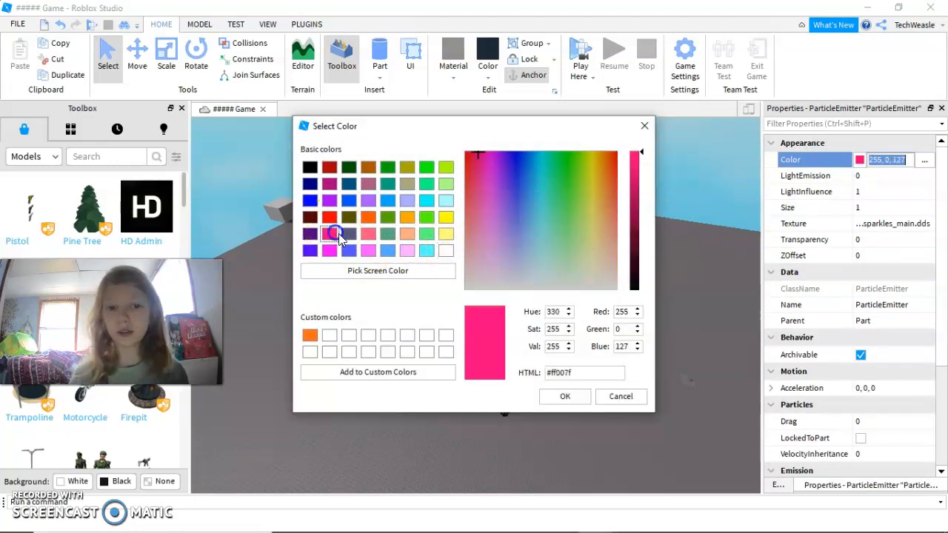
pyautogui.click(583, 393)
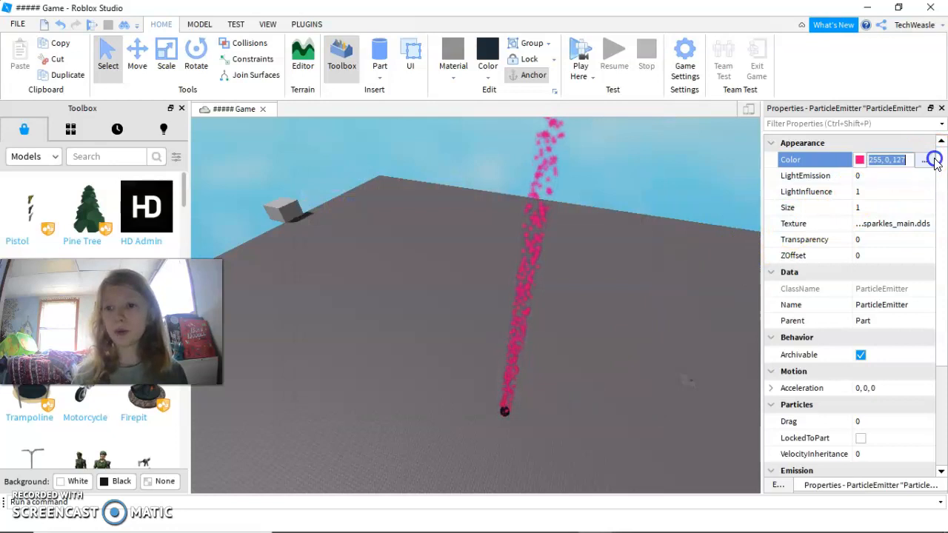
# - Set the end keypoint of the particle emitter's Color sequence to yellow (255, 255, 0) and view the gradient on the particle column
pyautogui.click(926, 161)
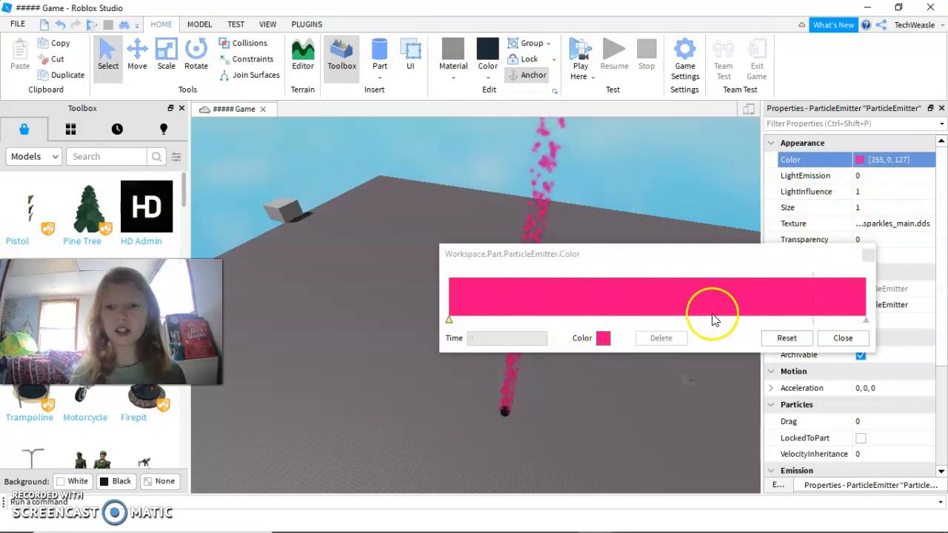
pyautogui.click(866, 320)
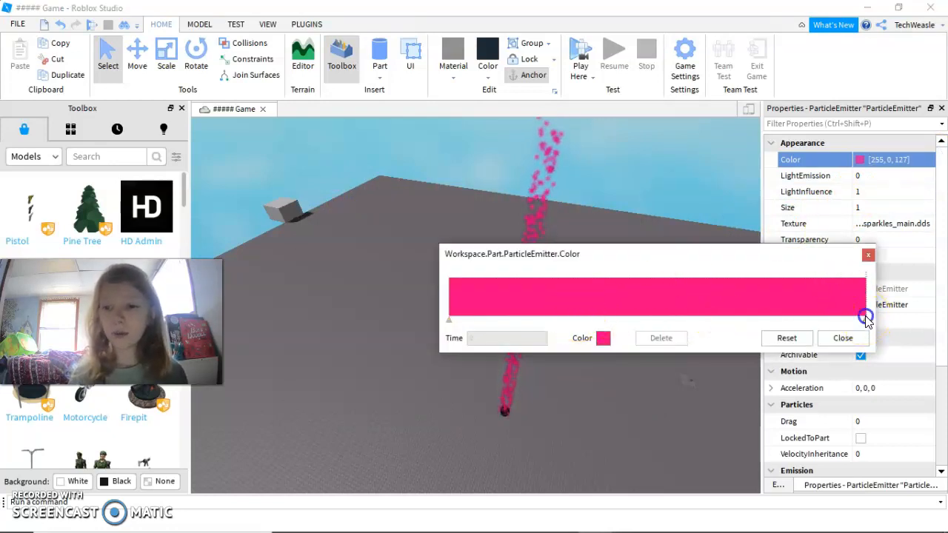
pyautogui.click(602, 337)
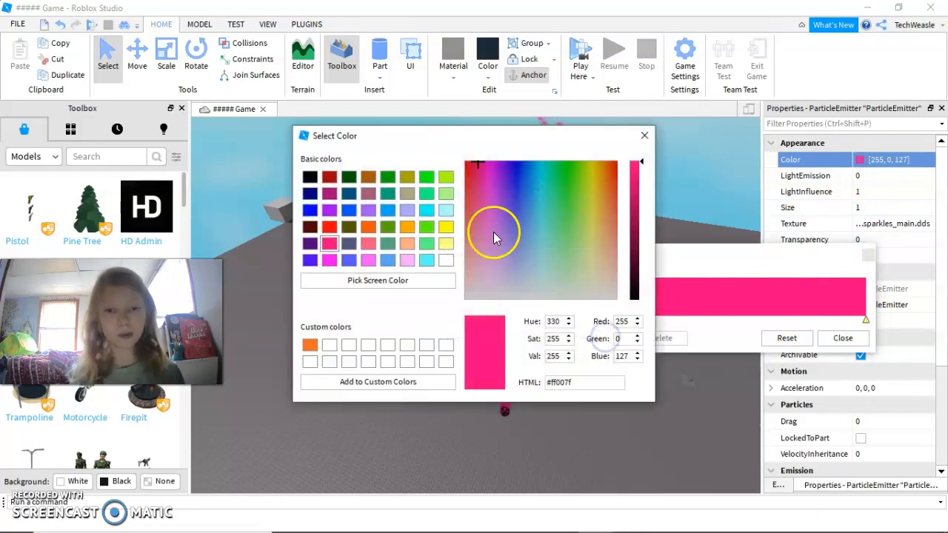
pyautogui.click(447, 229)
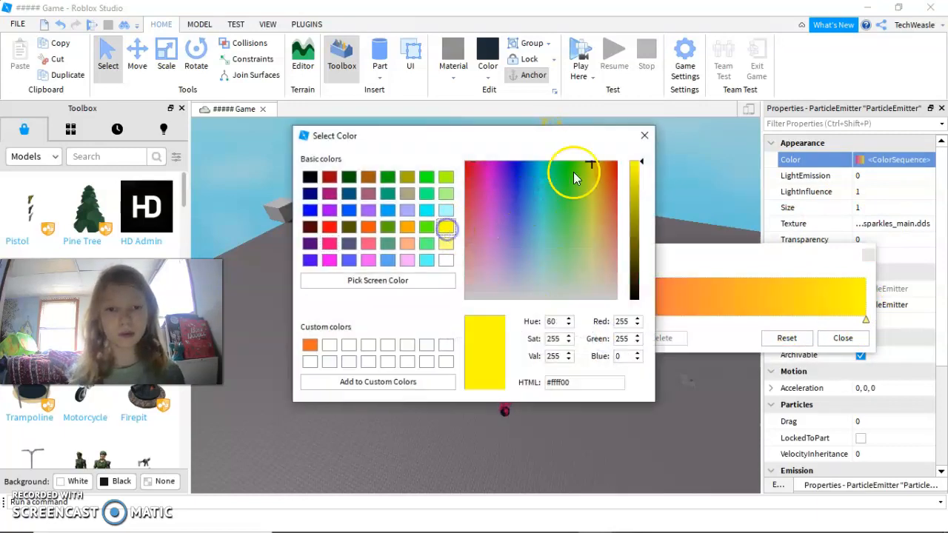
pyautogui.click(645, 136)
pyautogui.click(843, 338)
pyautogui.moveTo(598, 370)
pyautogui.mouseDown(button='right')
pyautogui.moveTo(609, 354)
pyautogui.moveTo(603, 369)
pyautogui.mouseUp(button='right')
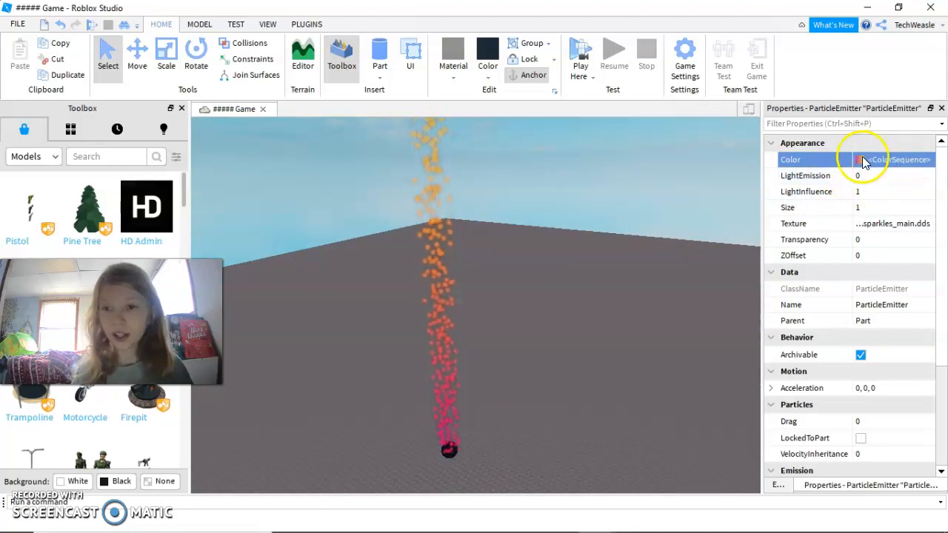
# - Try dark red (170, 0, 0) on the start keypoint of the emitter's Color sequence, and settle on magenta
pyautogui.click(925, 160)
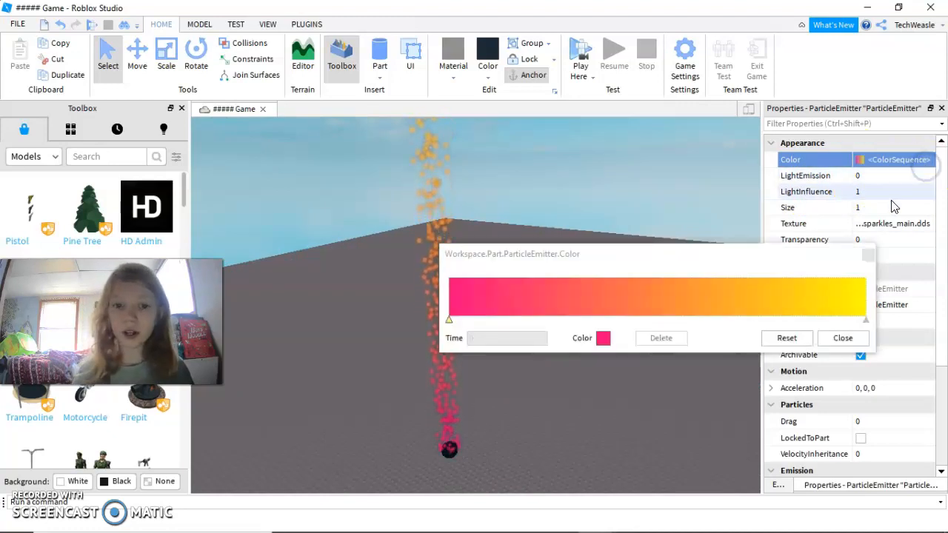
pyautogui.click(448, 321)
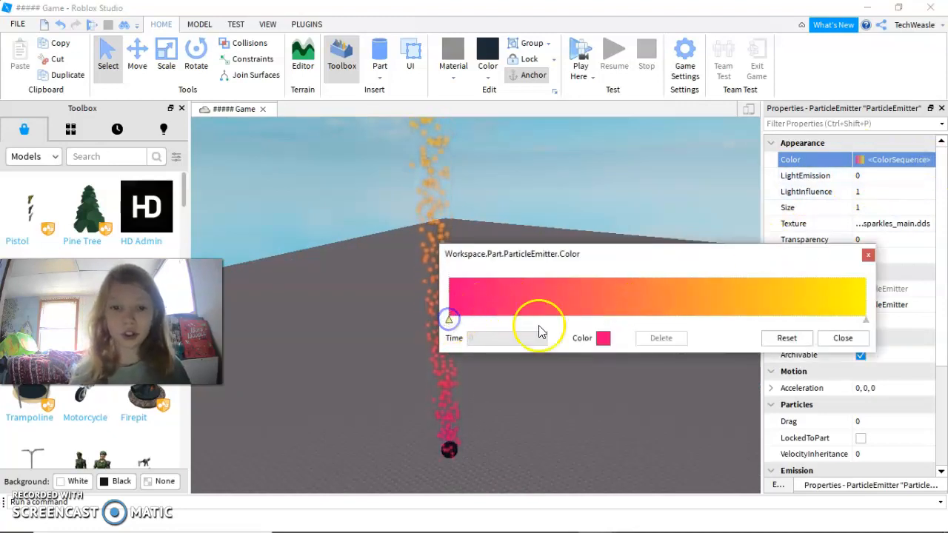
pyautogui.click(604, 338)
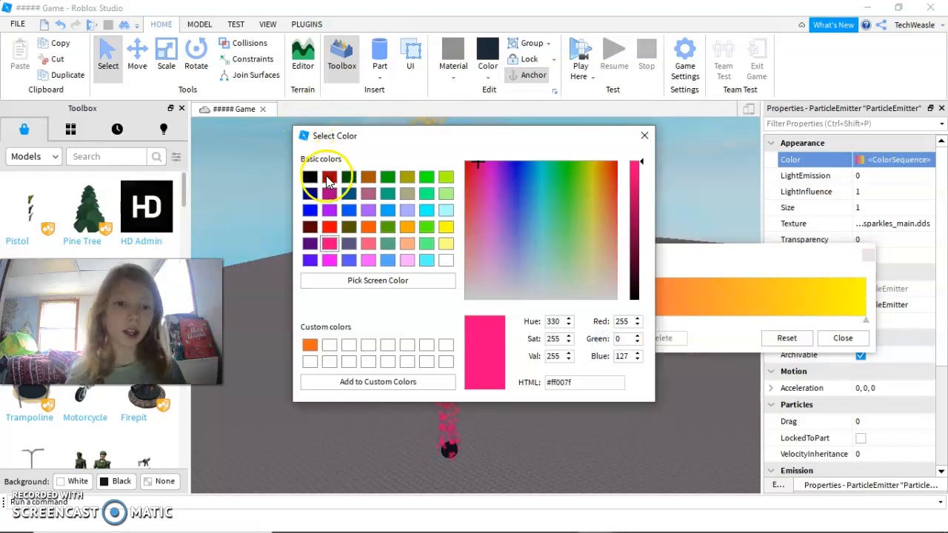
pyautogui.click(328, 177)
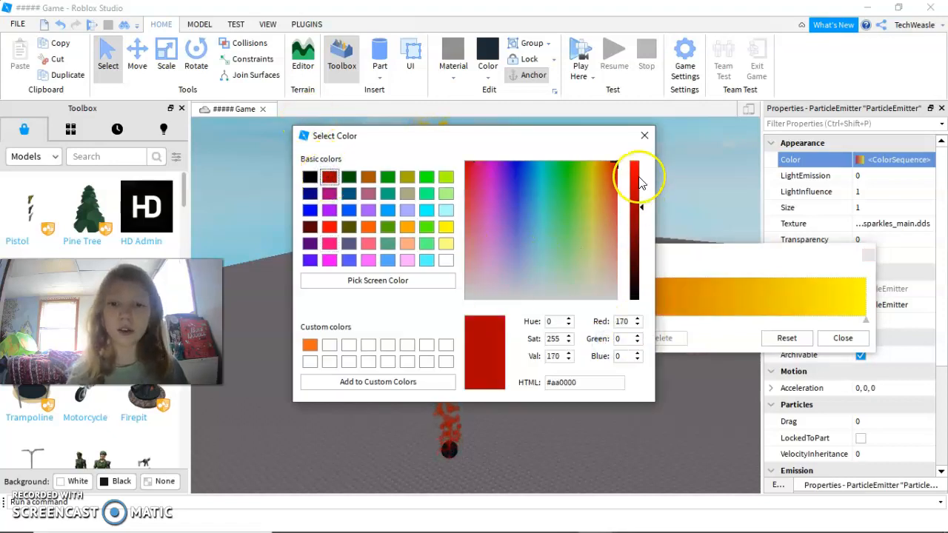
pyautogui.click(642, 141)
pyautogui.click(603, 339)
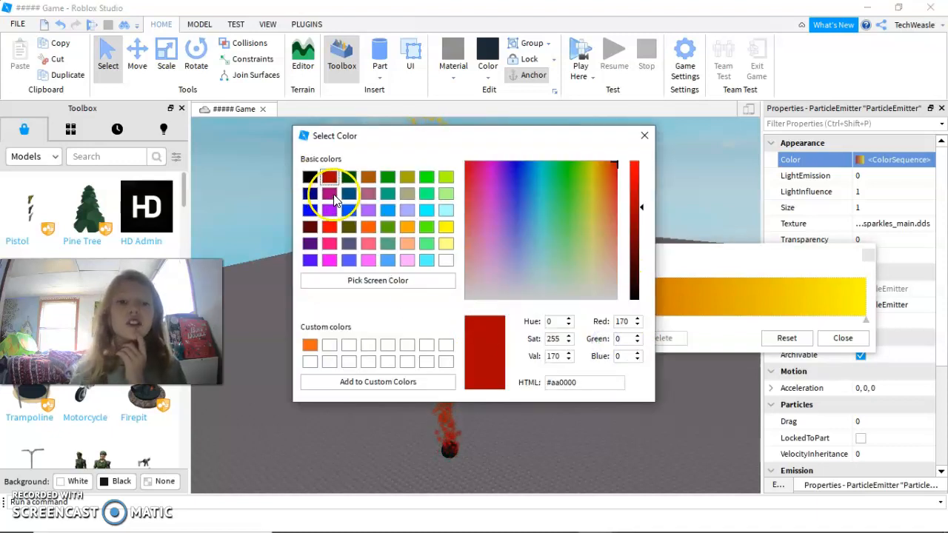
pyautogui.click(330, 194)
pyautogui.click(636, 138)
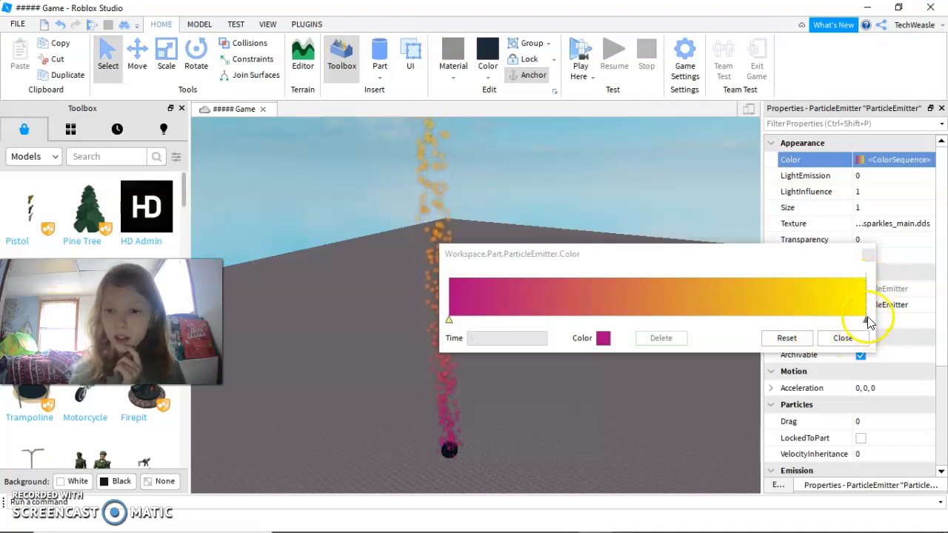
# - Add a yellow keypoint at time 0.957 to the Color sequence and set the end keypoint to black
pyautogui.click(853, 319)
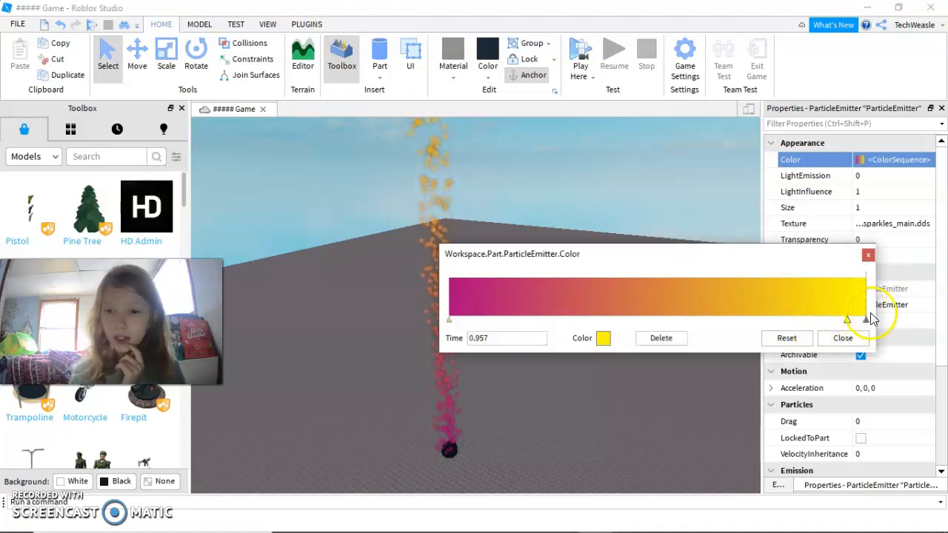
pyautogui.click(867, 321)
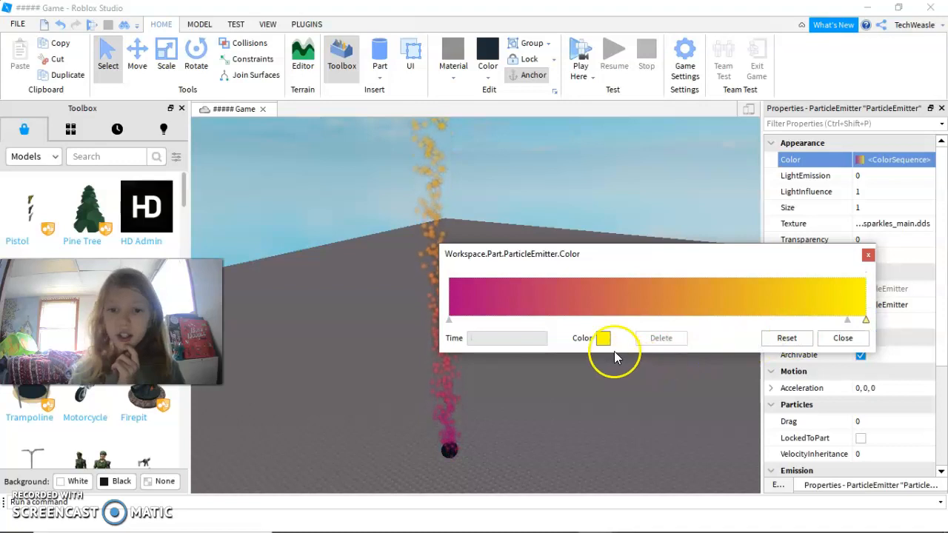
pyautogui.click(604, 338)
pyautogui.click(309, 175)
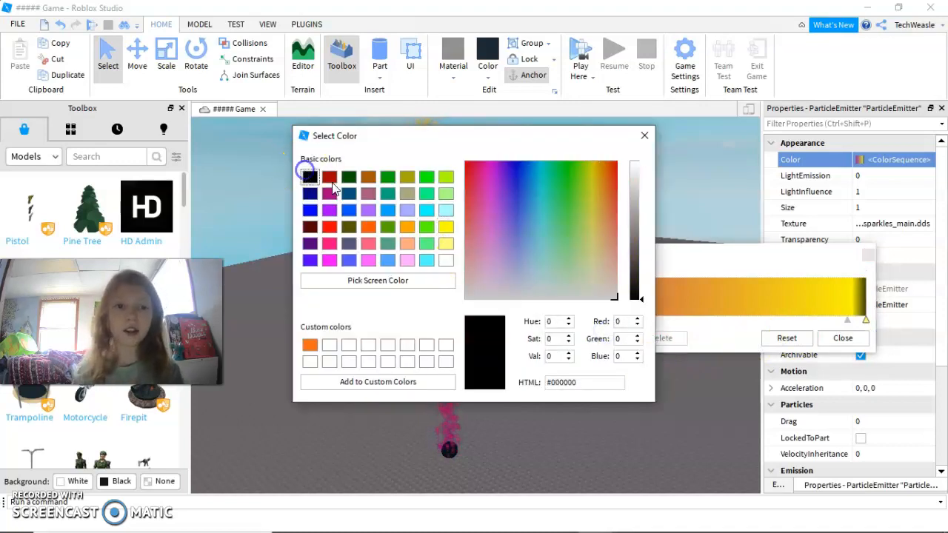
pyautogui.click(640, 137)
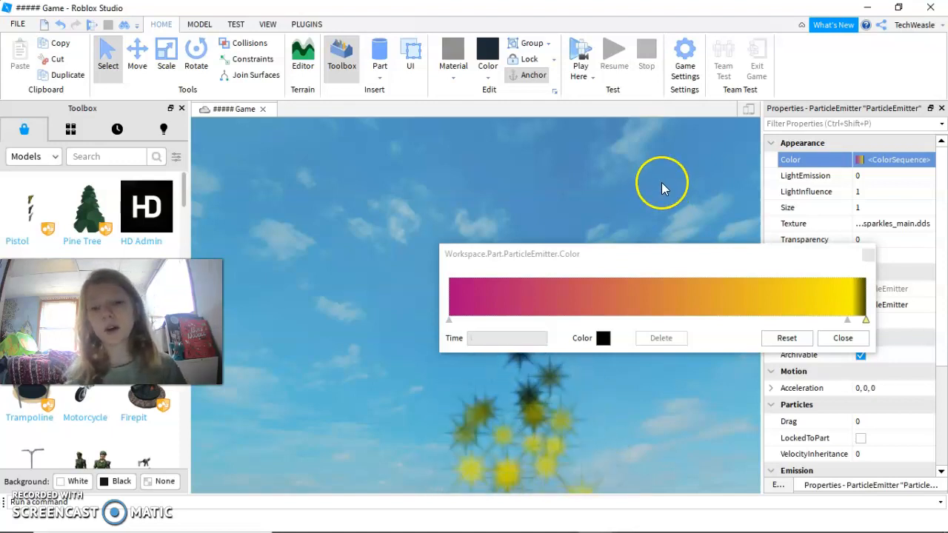
pyautogui.click(843, 337)
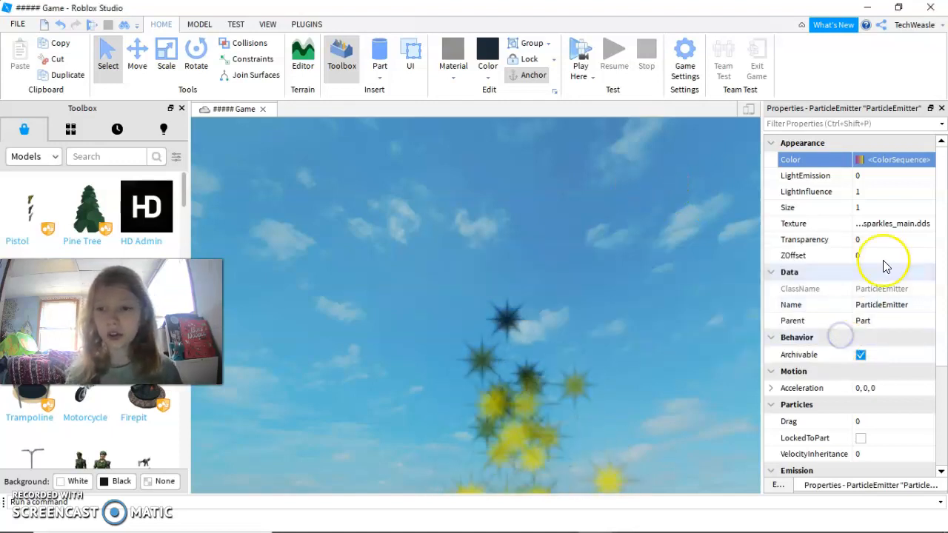
# - Shape the emitter's Transparency curve with a keypoint at time 0.945, value 0, and the end keypoint raised to the maximum
pyautogui.click(915, 239)
pyautogui.click(925, 240)
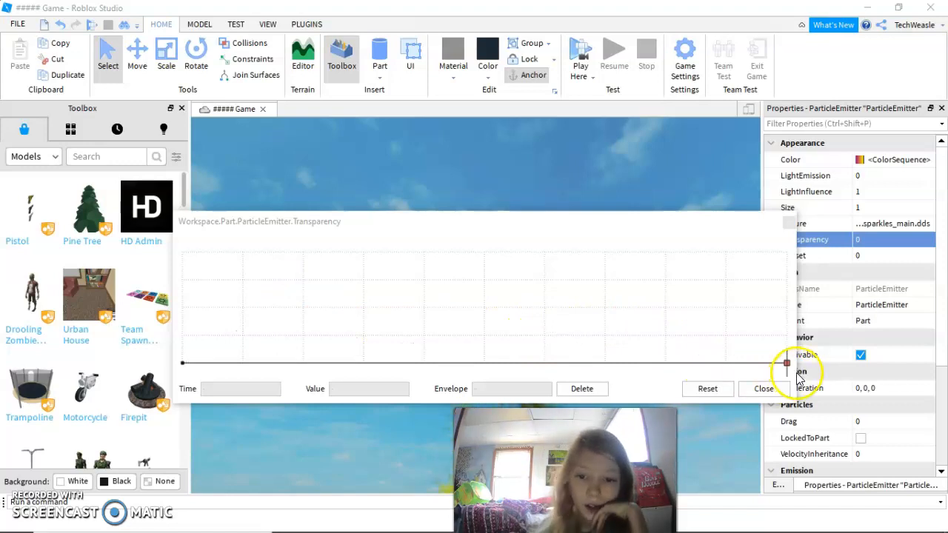
pyautogui.click(727, 368)
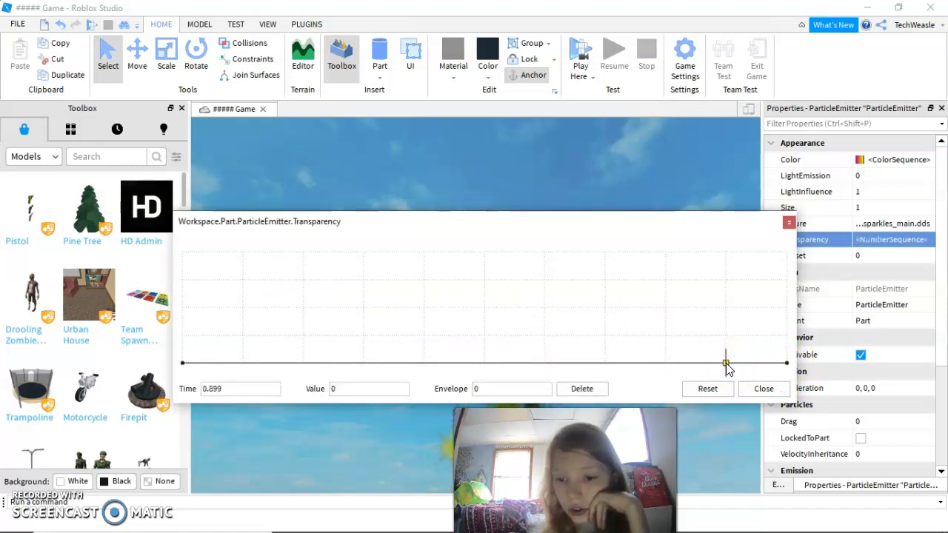
pyautogui.click(786, 364)
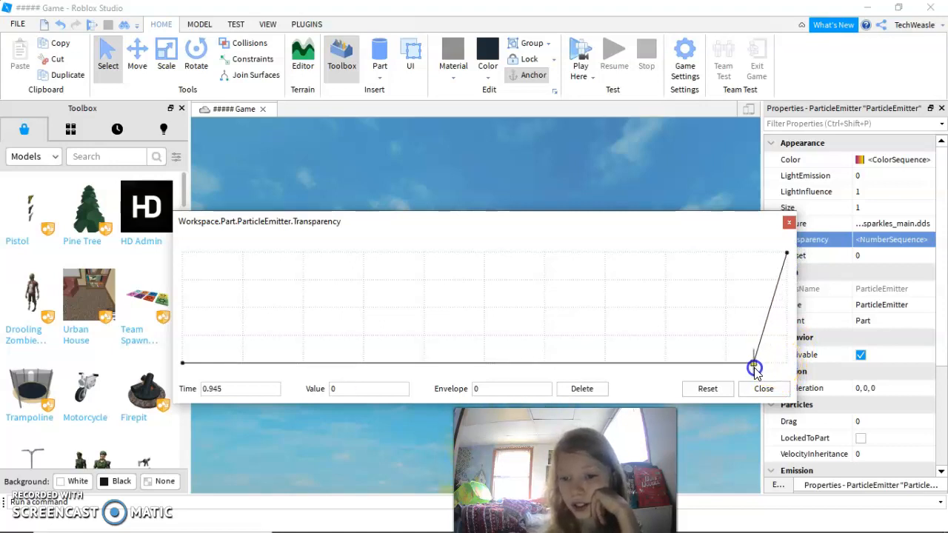
pyautogui.click(789, 223)
pyautogui.moveTo(690, 265); pyautogui.dragTo(688, 269, button='right')
pyautogui.press('d')
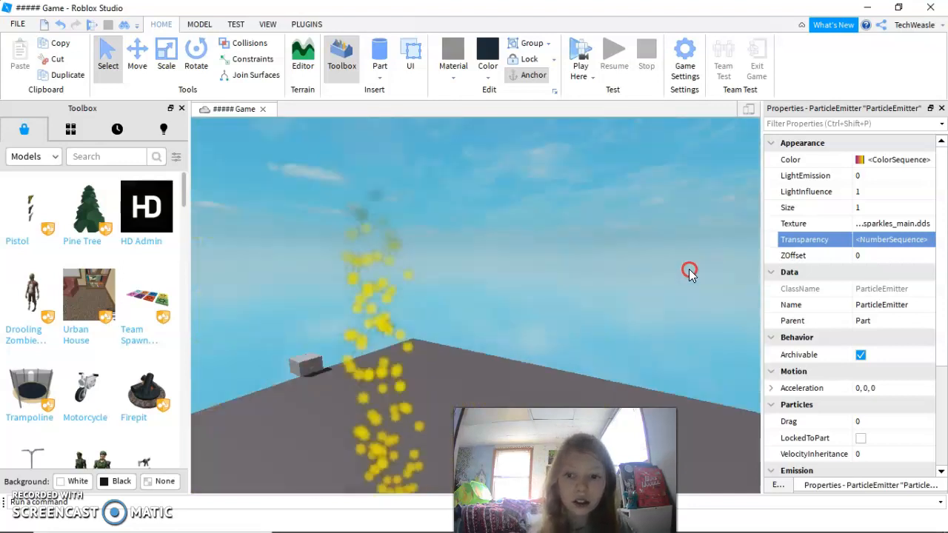
# - Shift the yellow keypoint near the end of the Color sequence slightly earlier and check the particle column
pyautogui.click(926, 160)
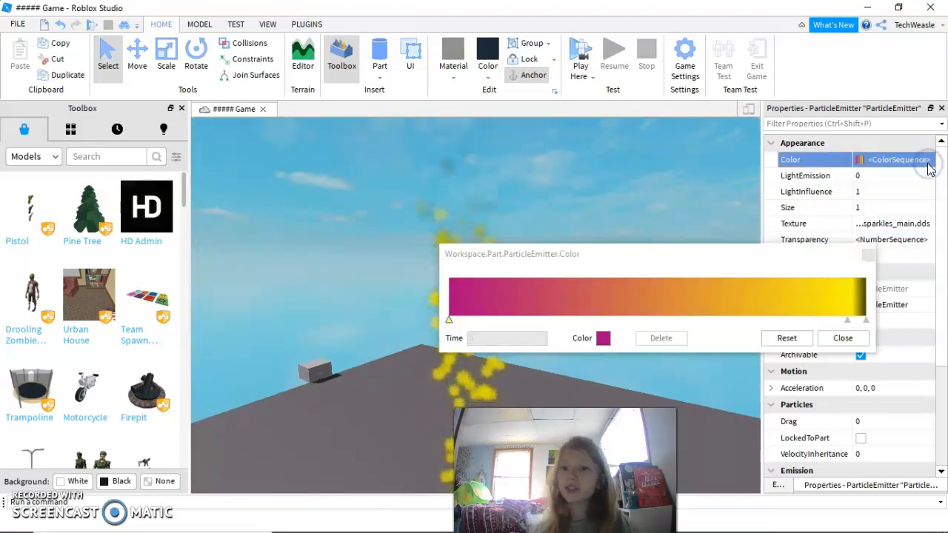
pyautogui.moveTo(846, 320); pyautogui.dragTo(829, 318)
pyautogui.click(861, 338)
pyautogui.moveTo(688, 282); pyautogui.dragTo(499, 300, button='right')
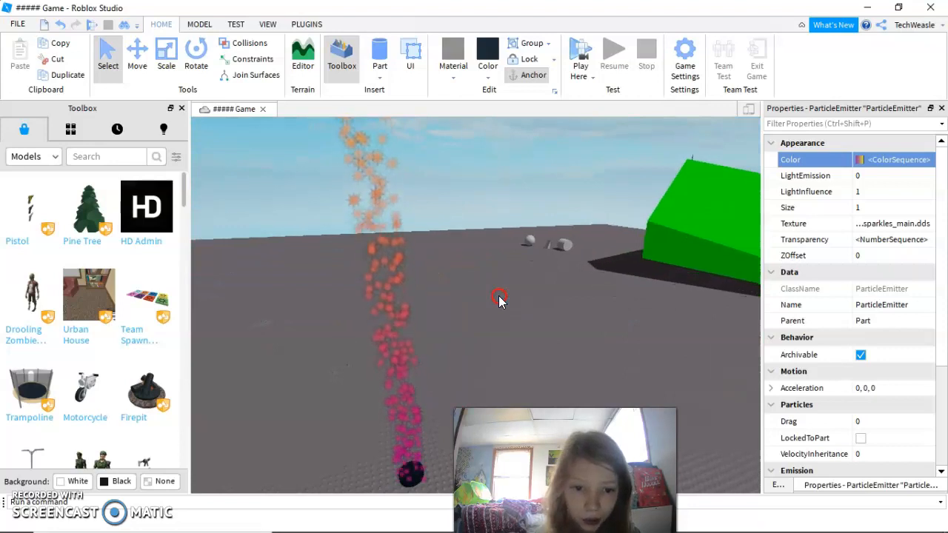
# - Turn on LockedToPart for the particle emitter and select the disc with the Move tool
pyautogui.moveTo(941, 256); pyautogui.dragTo(940, 311)
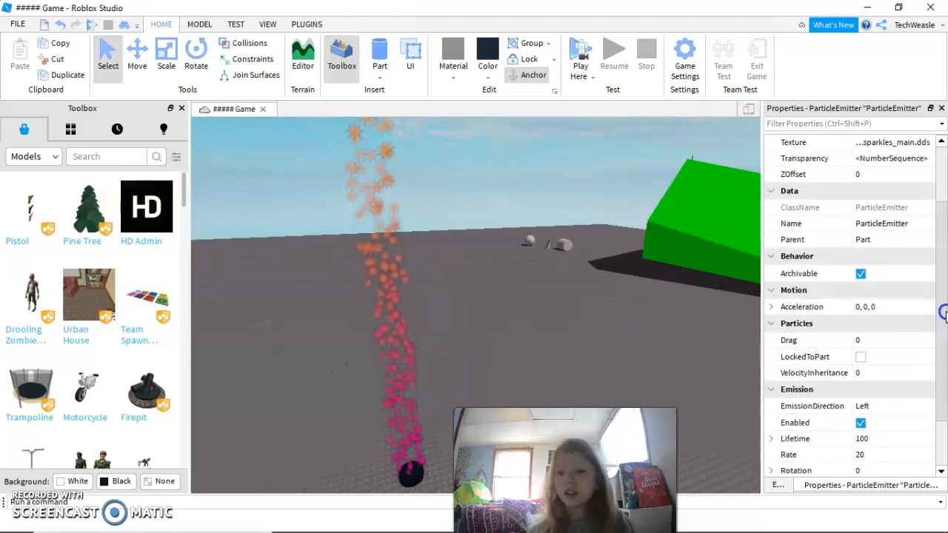
pyautogui.click(860, 357)
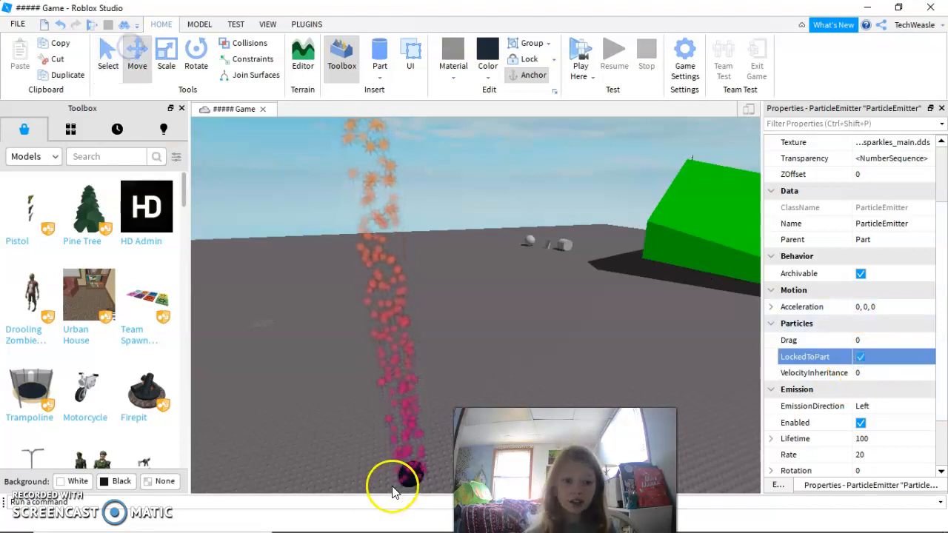
pyautogui.click(407, 471)
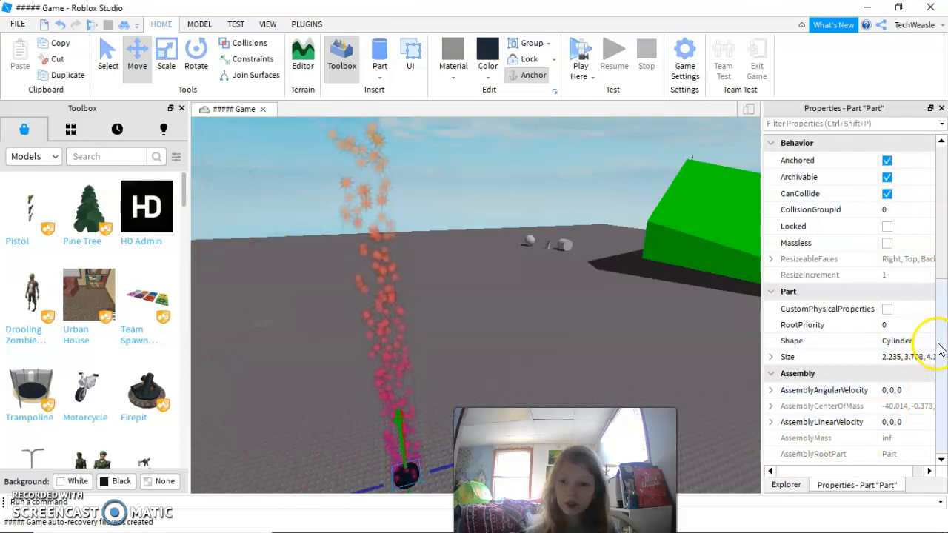
# - Reselect the ParticleEmitter under the disc's Part and turn off LockedToPart
pyautogui.click(785, 483)
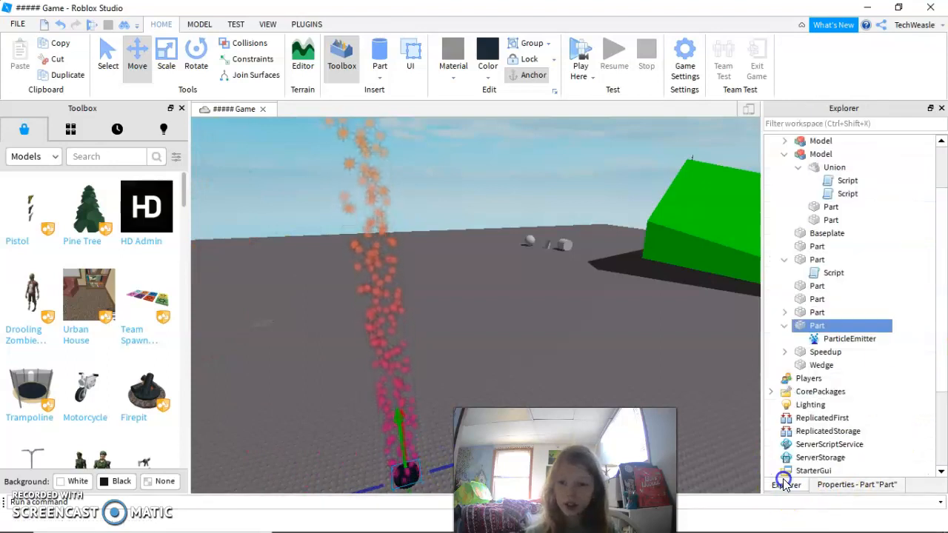
pyautogui.click(844, 338)
pyautogui.click(881, 485)
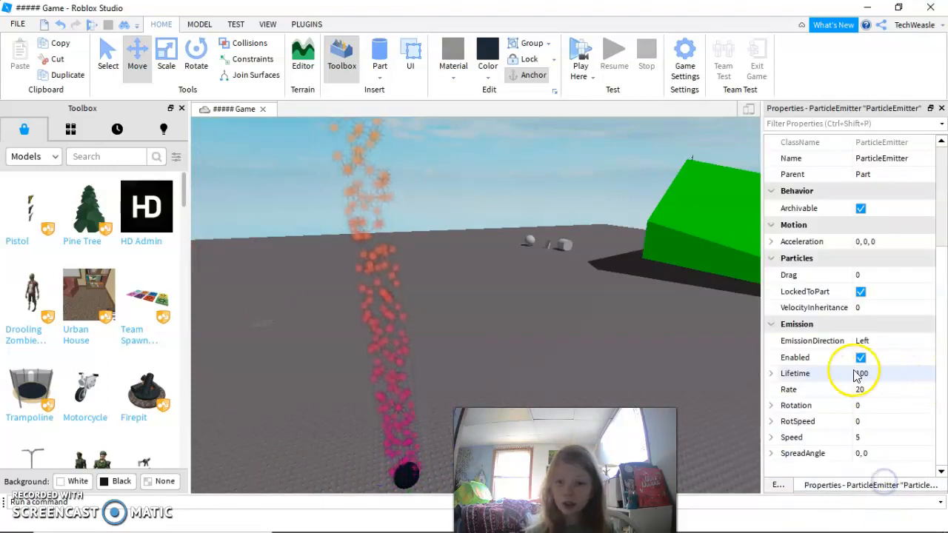
pyautogui.click(859, 292)
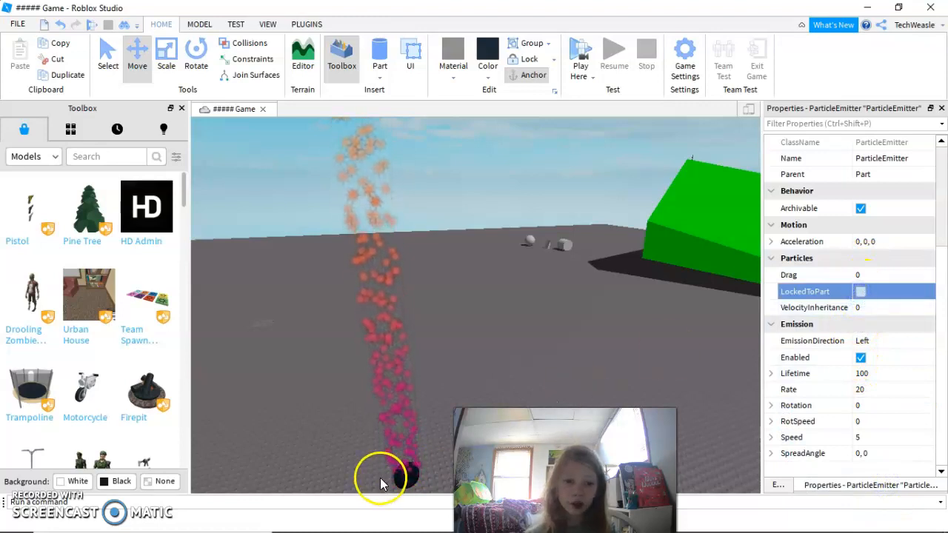
# - Move the disc back and forth along its blue axis to examine how the unlocked particles trail behind it
pyautogui.click(404, 476)
pyautogui.press('d')
pyautogui.moveTo(437, 469); pyautogui.dragTo(434, 403)
pyautogui.press('s')
pyautogui.press('a')
pyautogui.press('d')
pyautogui.press('d')
pyautogui.press('a')
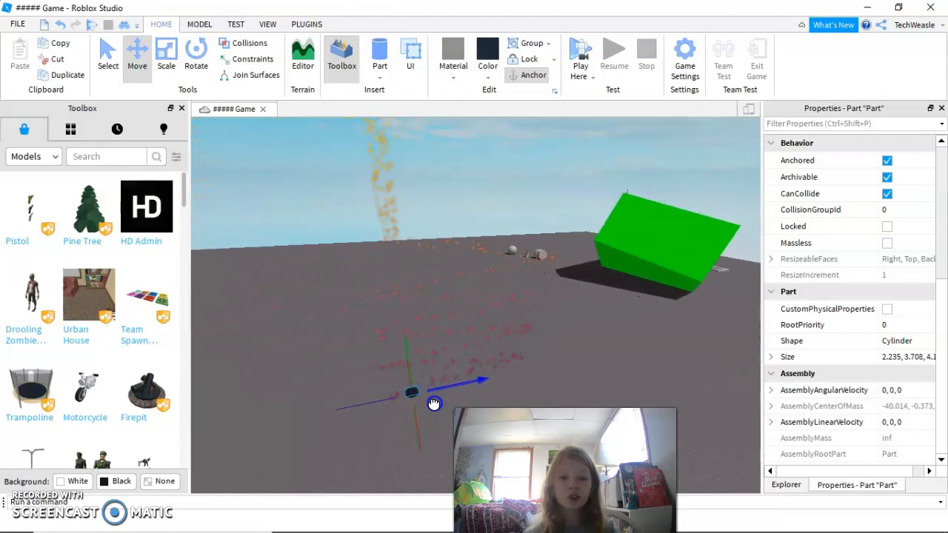
pyautogui.press('d')
pyautogui.press('a')
pyautogui.press('d')
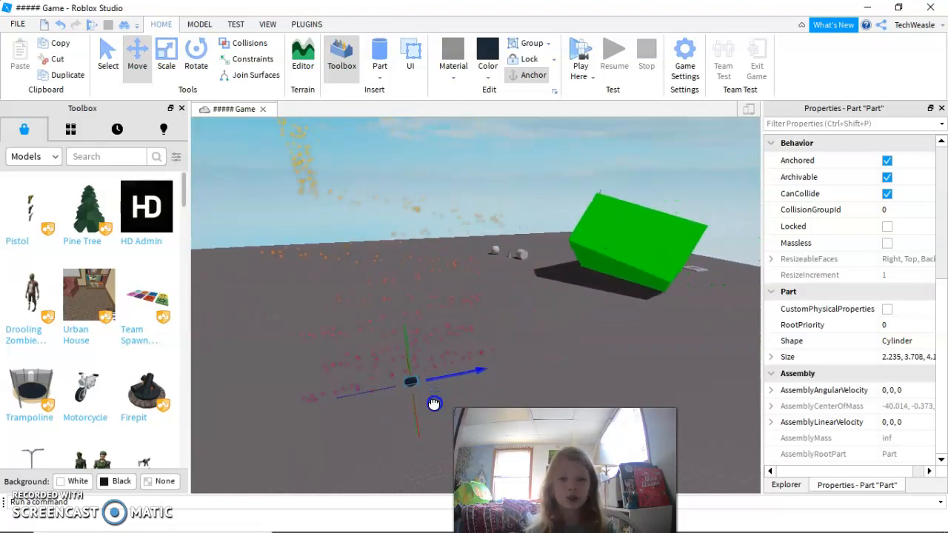
pyautogui.press('d')
pyautogui.press('a')
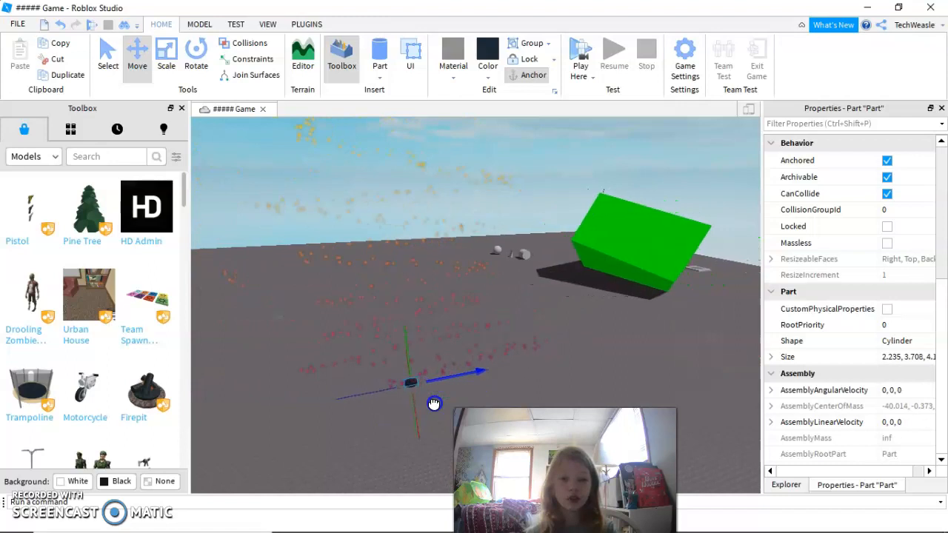
pyautogui.press('d')
pyautogui.press('a')
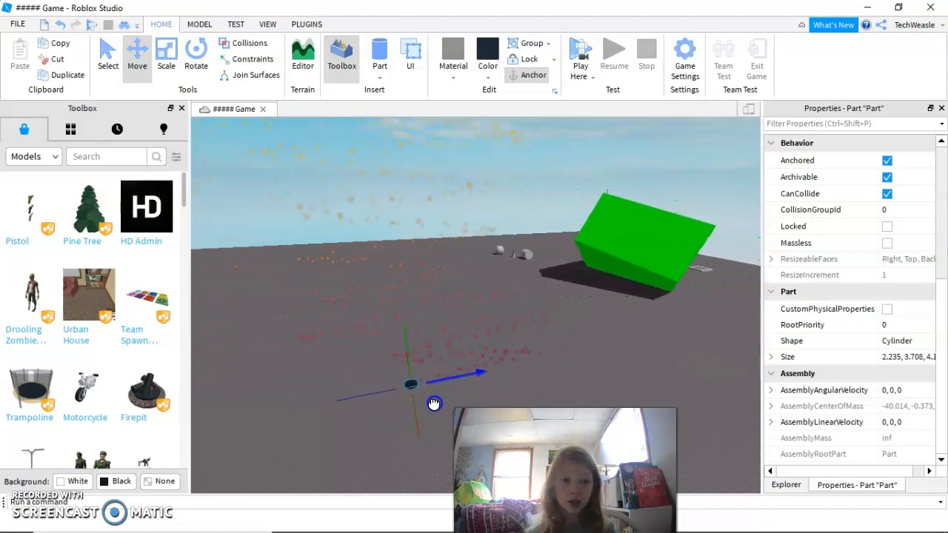
pyautogui.press('a')
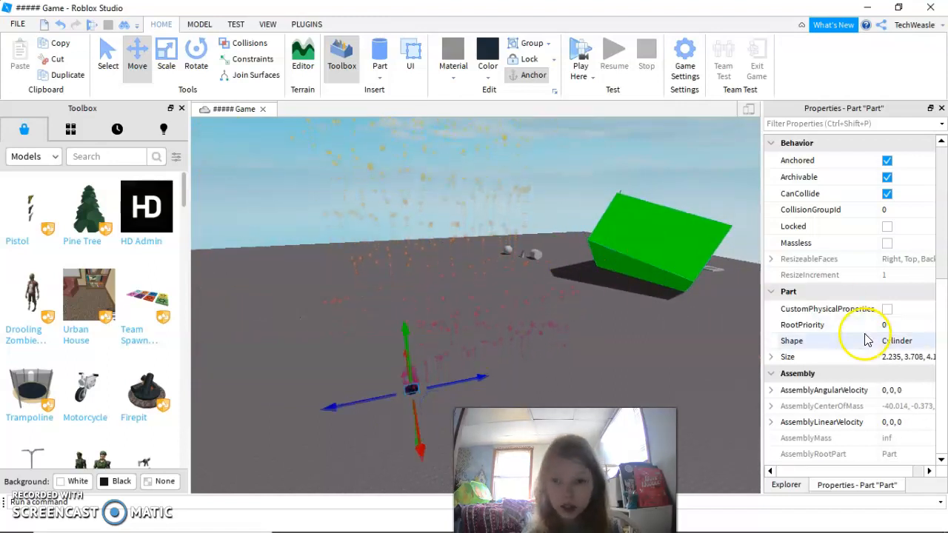
# - Deselect the disc and view its particle column from nearby
pyautogui.click(700, 323)
pyautogui.moveTo(700, 322); pyautogui.dragTo(689, 322, button='right')
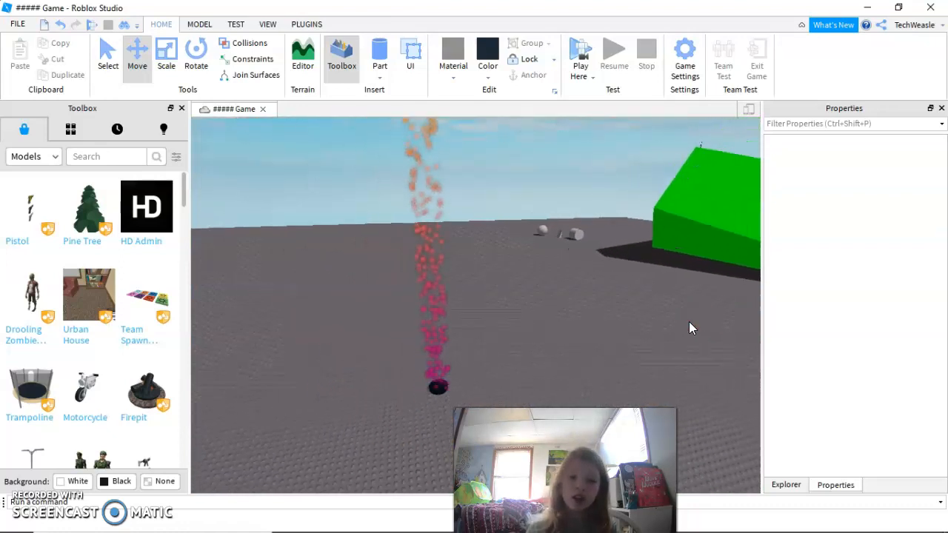
pyautogui.click(564, 331)
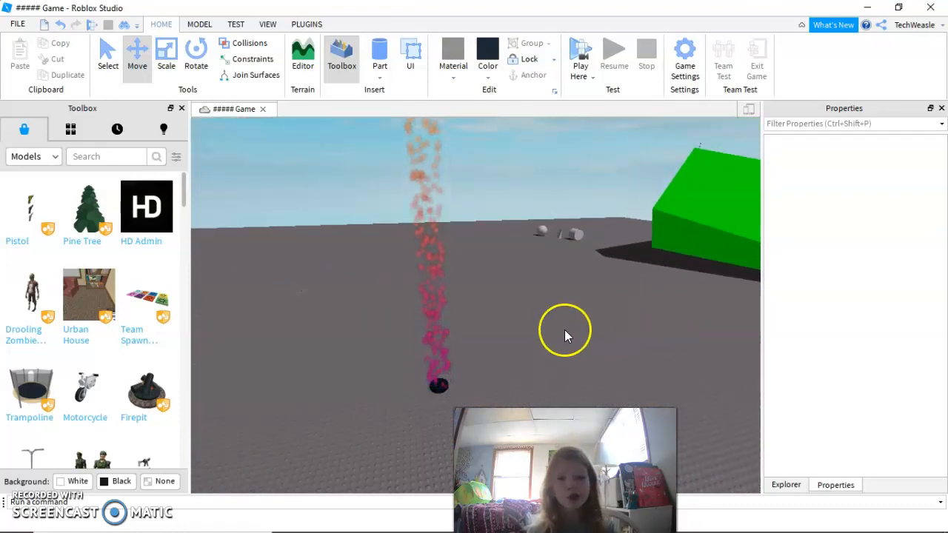
# - Reselect the ParticleEmitter under the disc's Part and set its particle Size to 2
pyautogui.click(441, 383)
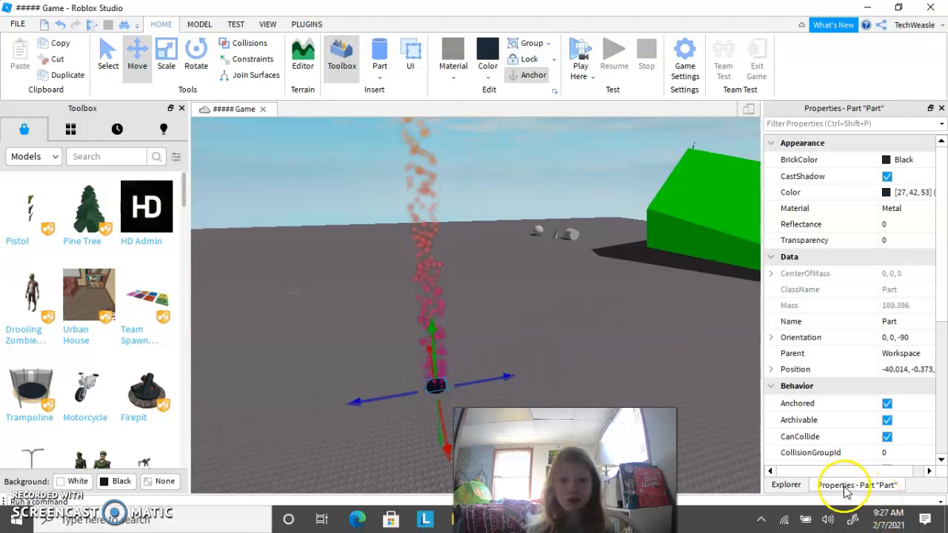
pyautogui.click(800, 485)
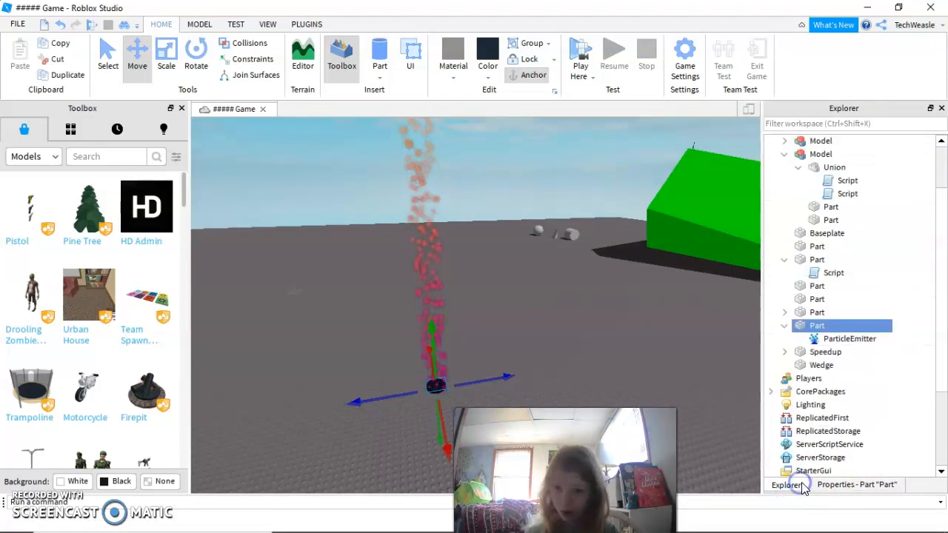
pyautogui.click(852, 339)
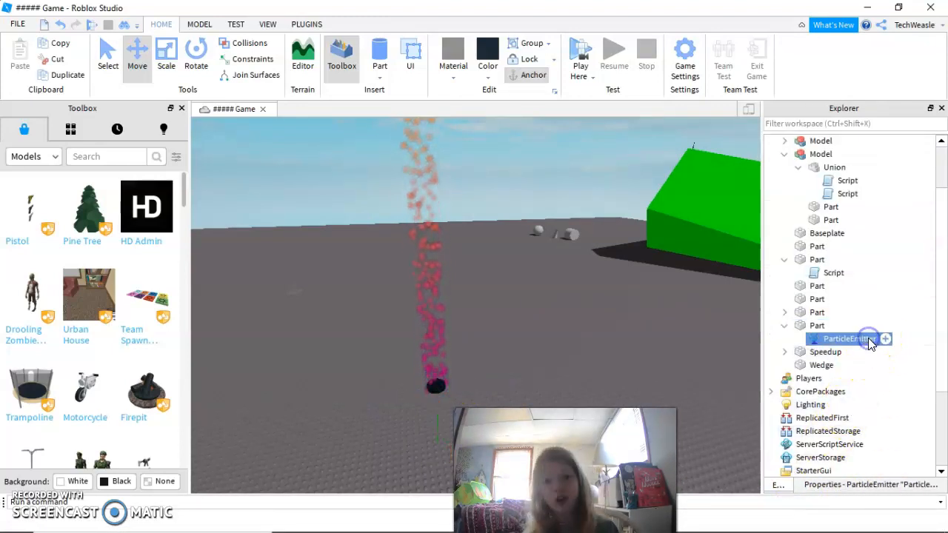
pyautogui.click(902, 486)
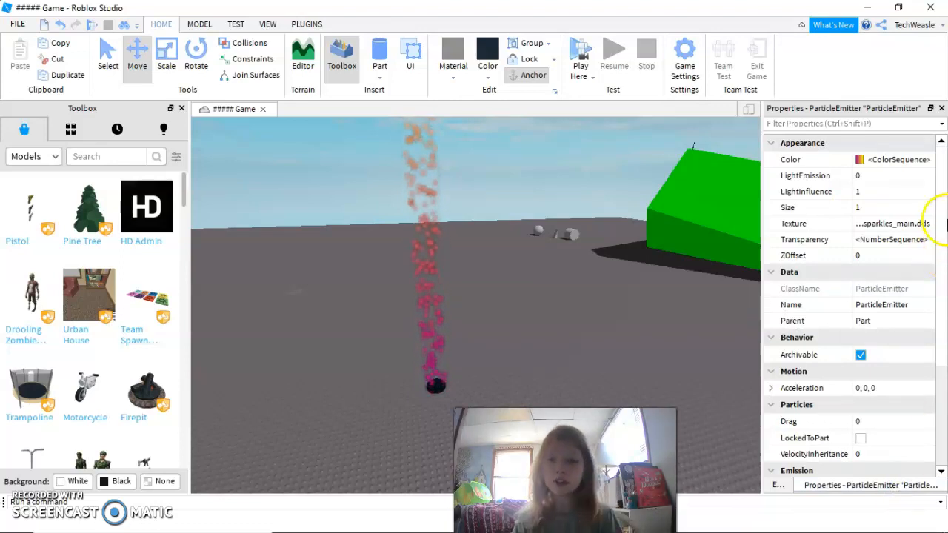
pyautogui.click(907, 210)
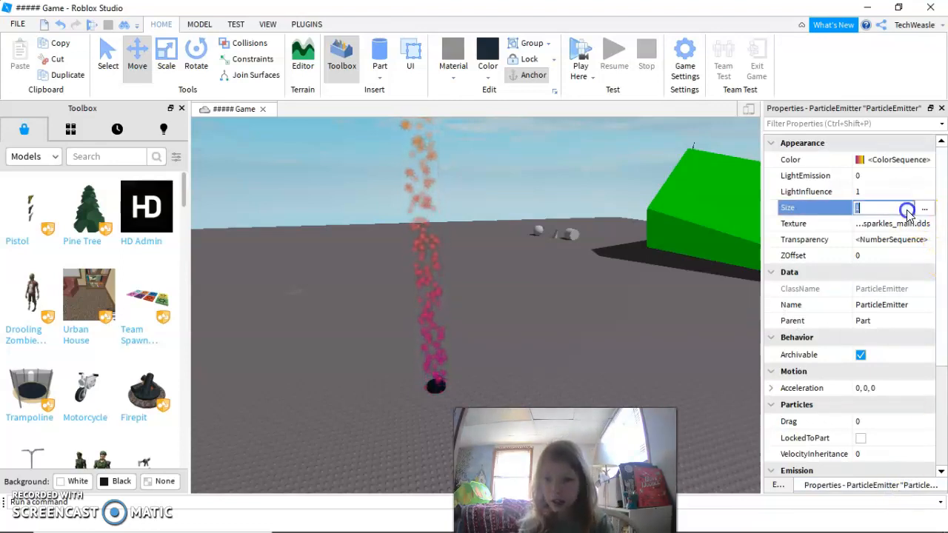
pyautogui.moveTo(532, 235); pyautogui.dragTo(532, 237, button='right')
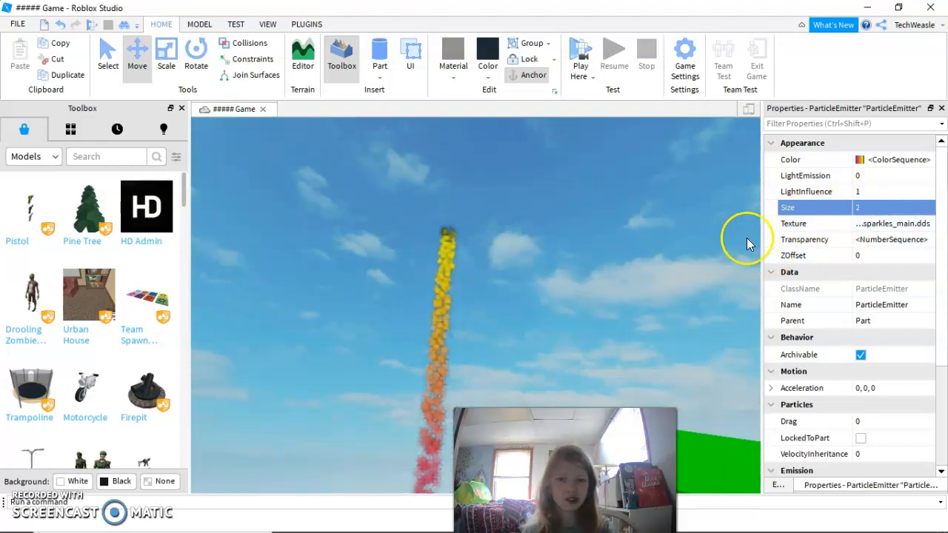
pyautogui.moveTo(613, 255); pyautogui.dragTo(614, 255, button='right')
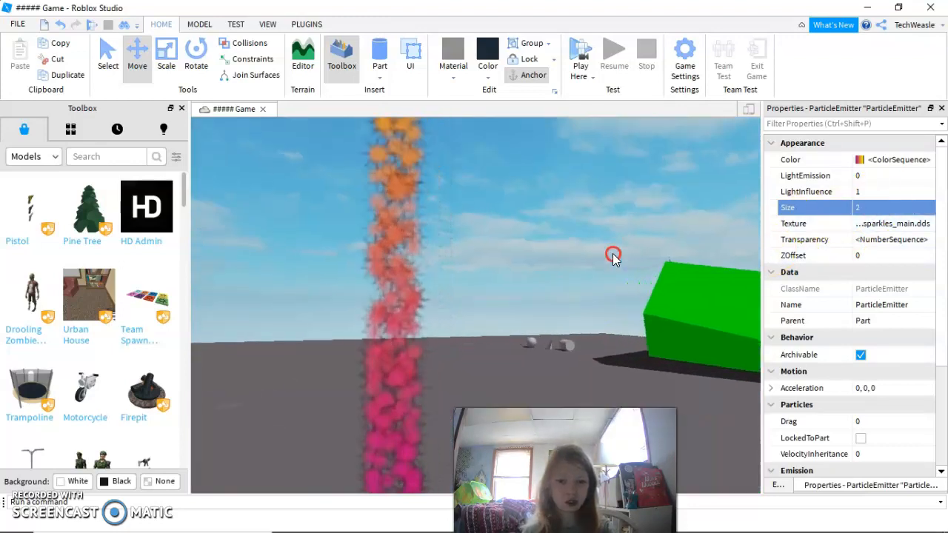
# - Set the particle emitter's Rate to 50 and check how dense the column is from further away
pyautogui.moveTo(945, 286); pyautogui.dragTo(928, 416)
pyautogui.click(879, 391)
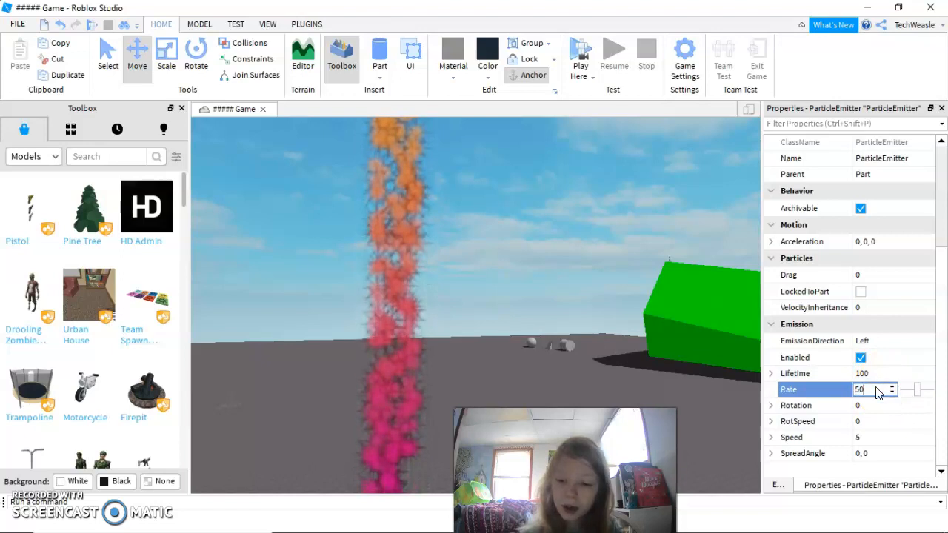
pyautogui.moveTo(590, 284); pyautogui.dragTo(591, 284, button='right')
pyautogui.press('s')
# - Set the particle emitter's Rate to 10 and check the particles close to the disc
pyautogui.click(877, 389)
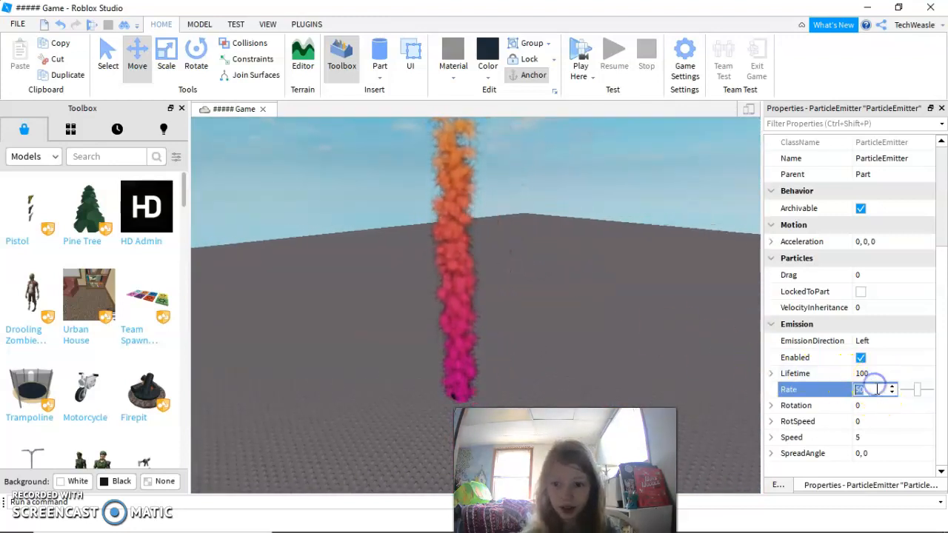
pyautogui.press('Return')
pyautogui.moveTo(586, 291); pyautogui.dragTo(605, 292, button='right')
pyautogui.press('w')
pyautogui.press('s')
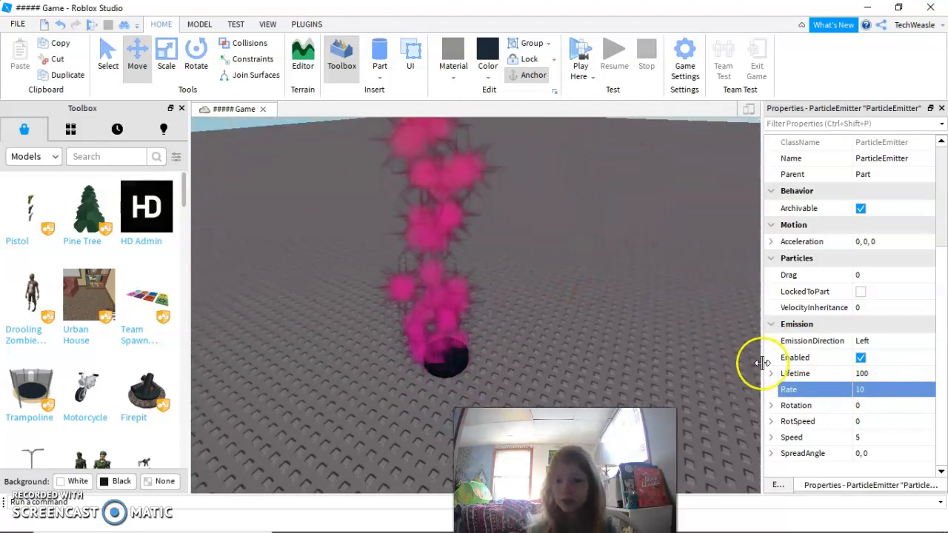
# - Set both the Rotation and the RotSpeed of the particle emitter to 50
pyautogui.click(874, 405)
pyautogui.write('50')
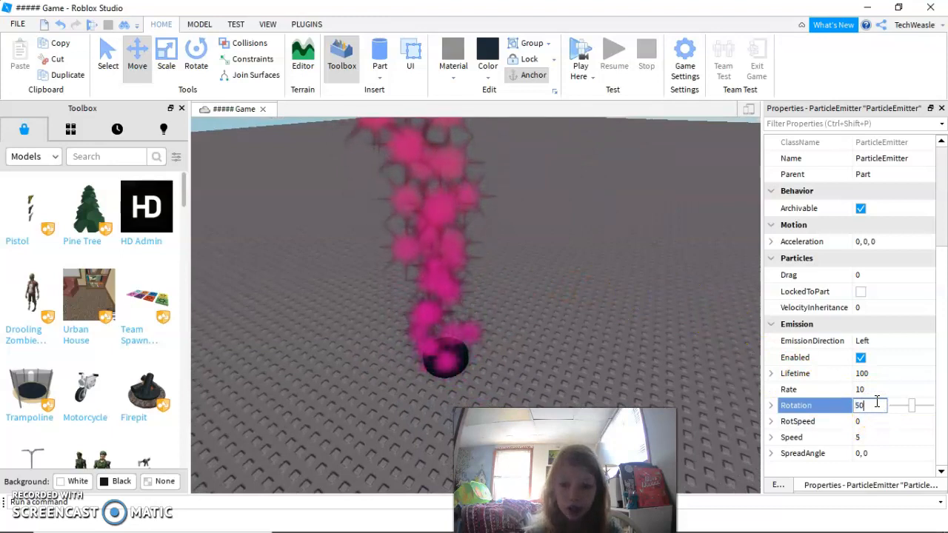
pyautogui.press('Return')
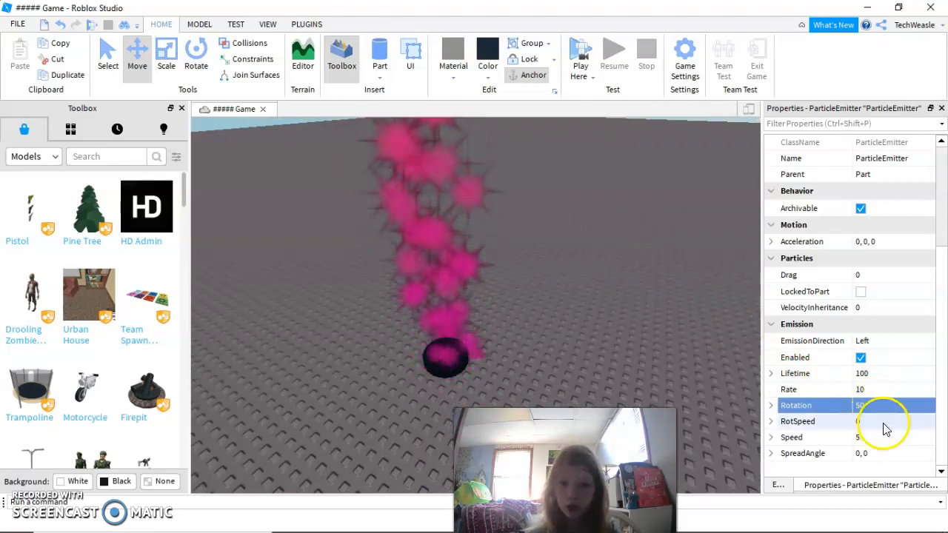
pyautogui.click(880, 422)
pyautogui.write('50')
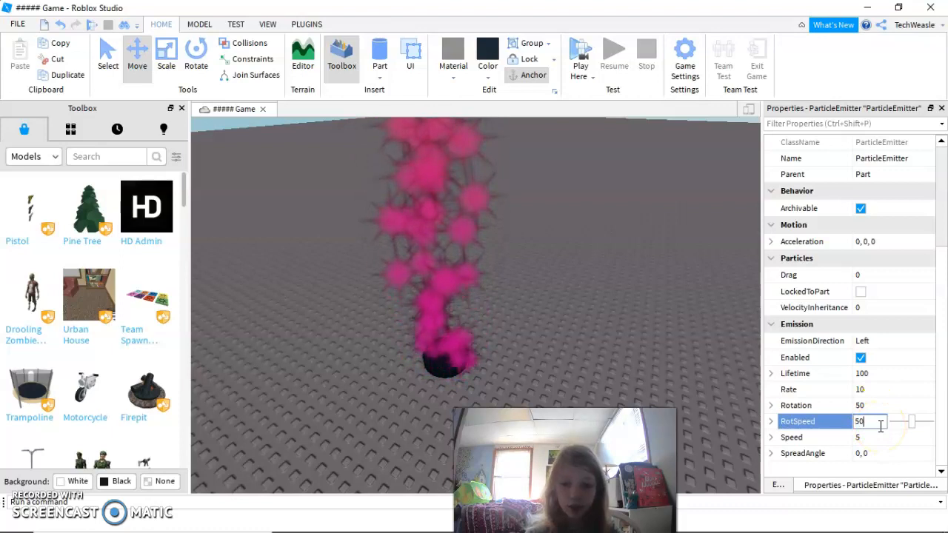
pyautogui.press('Return')
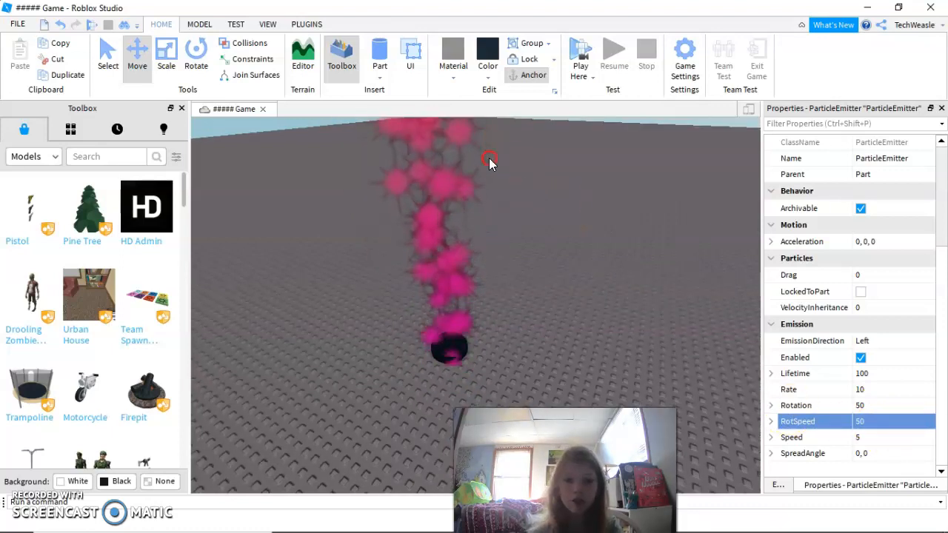
# - Examine the spinning particles above the disc from several distances and angles
pyautogui.moveTo(489, 157); pyautogui.dragTo(511, 136, button='right')
pyautogui.press('s')
pyautogui.rightClick(488, 158)
pyautogui.click(510, 136)
pyautogui.press('s')
pyautogui.moveTo(501, 179); pyautogui.dragTo(502, 179, button='right')
pyautogui.press('w')
# - Reselect the ParticleEmitter under the disc's Part and set its emission Speed to 10
pyautogui.click(446, 380)
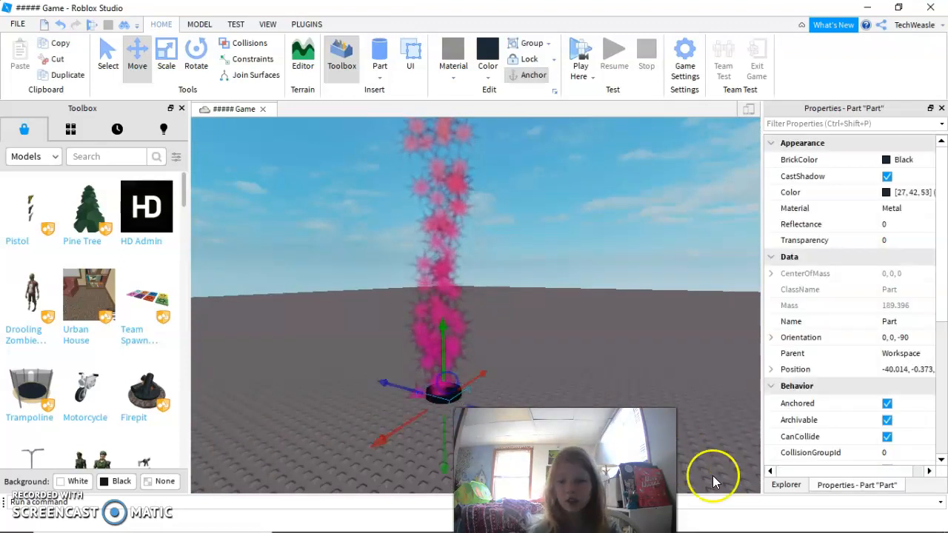
pyautogui.click(772, 487)
pyautogui.click(859, 339)
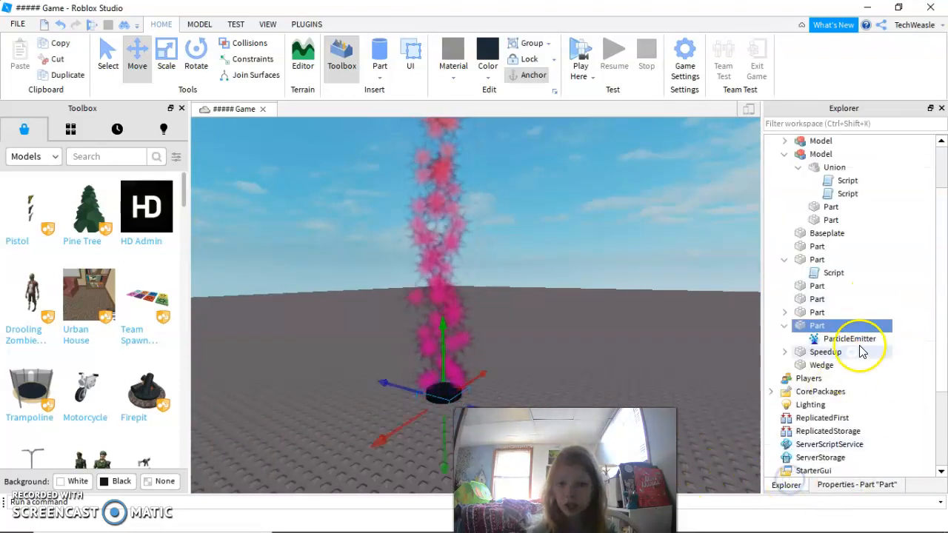
pyautogui.click(877, 486)
pyautogui.moveTo(942, 260); pyautogui.dragTo(914, 434)
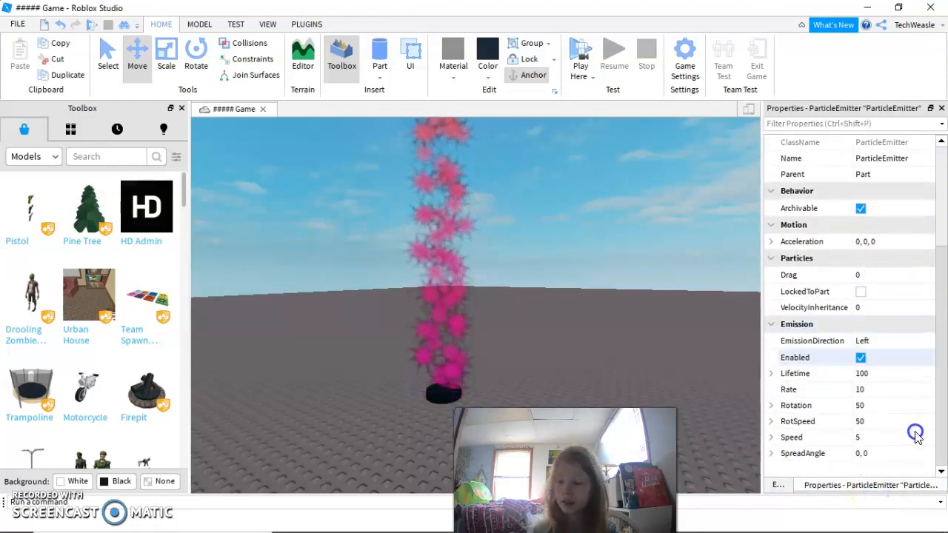
pyautogui.click(881, 437)
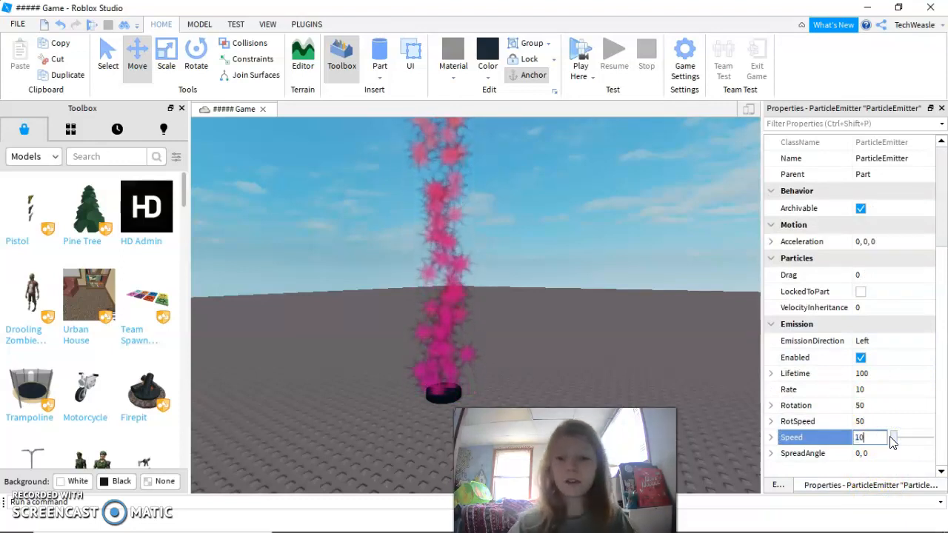
pyautogui.click(902, 438)
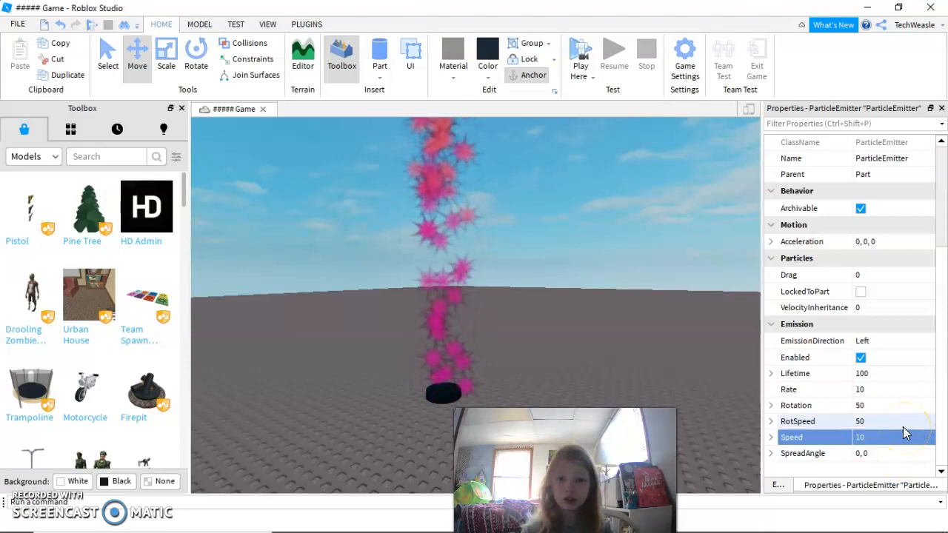
# - Set the particle emitter's Speed to 50 and look up at how high the particles shoot
pyautogui.click(875, 437)
pyautogui.write('50')
pyautogui.click(699, 306)
pyautogui.moveTo(699, 307); pyautogui.dragTo(696, 306, button='right')
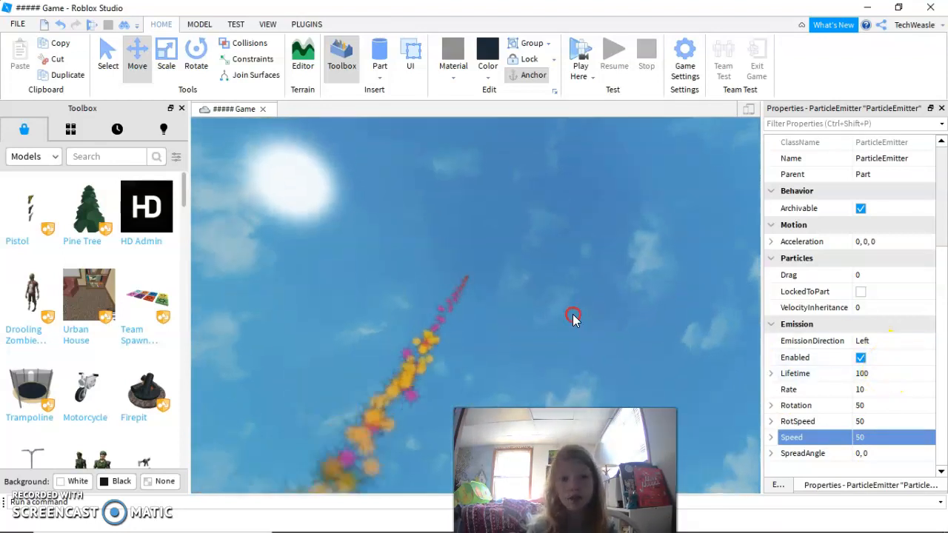
pyautogui.moveTo(573, 315); pyautogui.dragTo(573, 314, button='right')
# - Set the particle emitter's Speed to 20 and check the column against the sky
pyautogui.click(874, 438)
pyautogui.write('2')
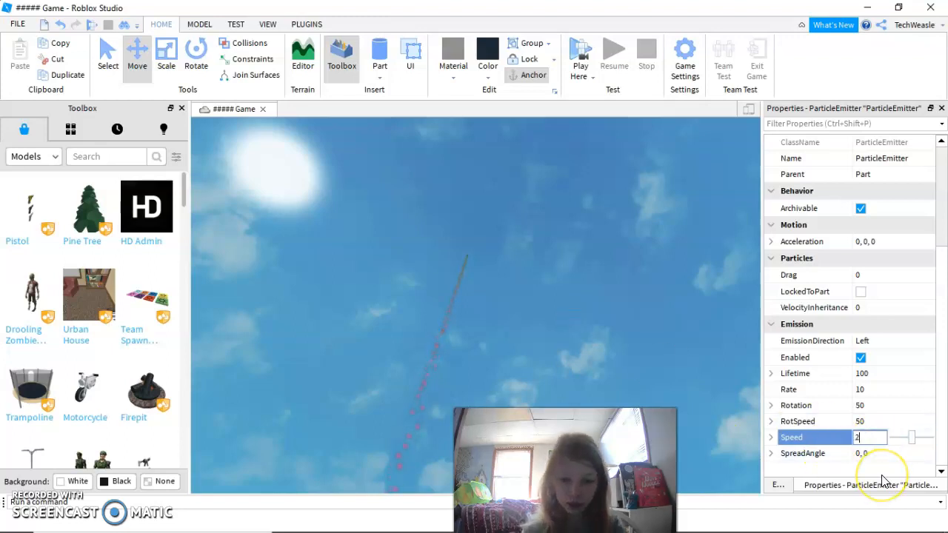
pyautogui.write('0')
pyautogui.press('Return')
pyautogui.moveTo(532, 242); pyautogui.dragTo(532, 242, button='right')
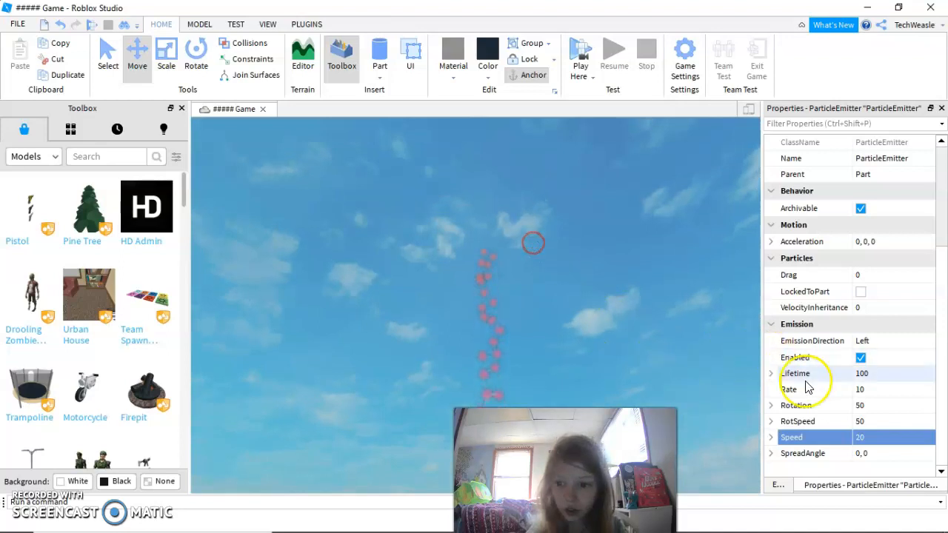
# - Return the particle emitter's Speed to 10 and check the particle column
pyautogui.click(886, 435)
pyautogui.press('Return')
pyautogui.moveTo(640, 349); pyautogui.dragTo(641, 347, button='right')
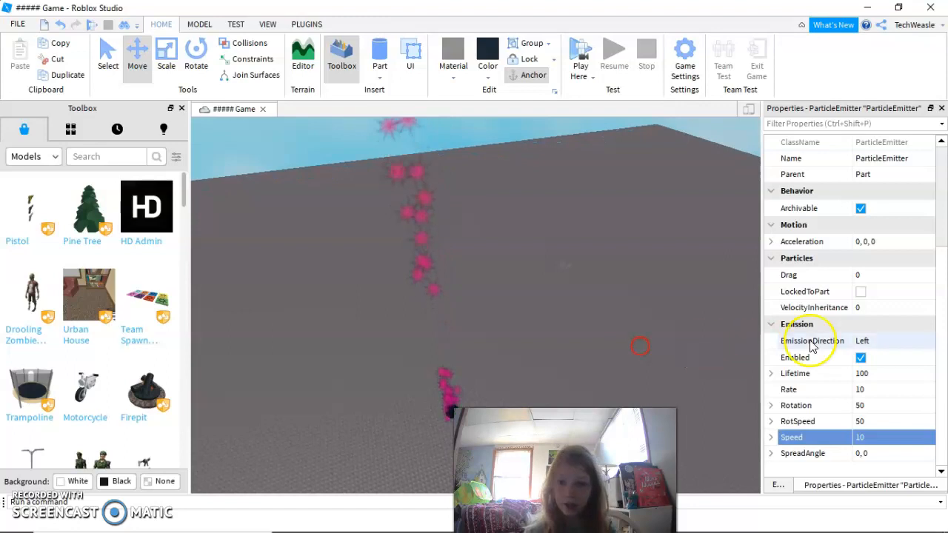
pyautogui.moveTo(584, 241); pyautogui.dragTo(585, 241, button='right')
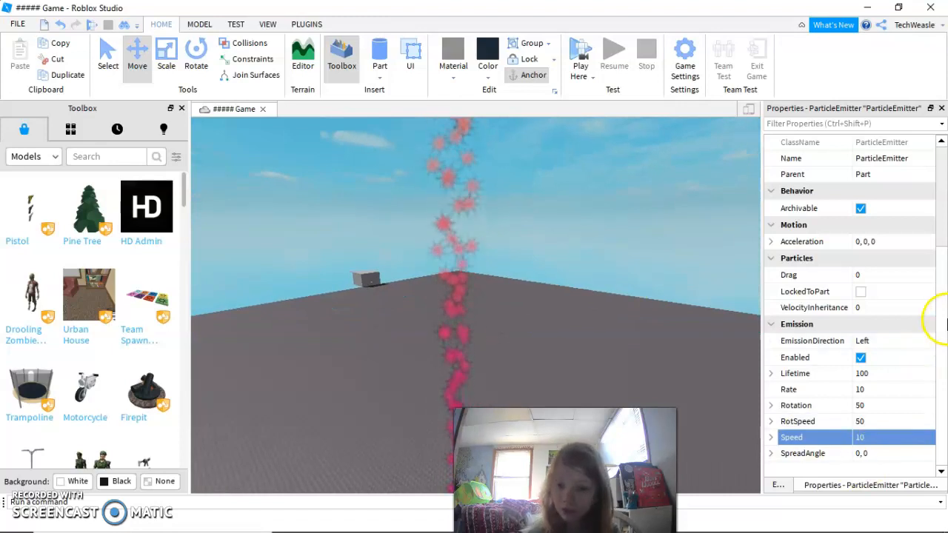
pyautogui.moveTo(942, 294); pyautogui.dragTo(943, 294)
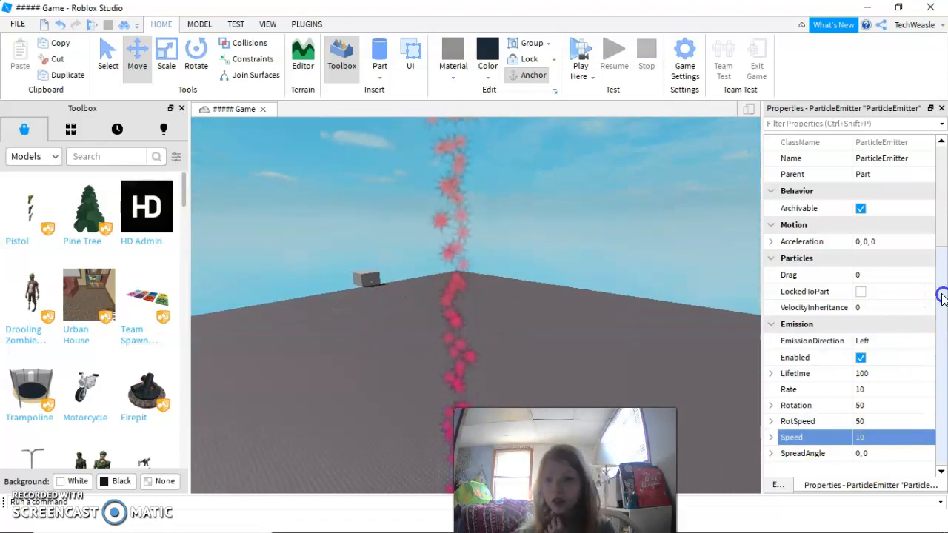
# - Insert a new Script object into the disc's Part
pyautogui.click(778, 485)
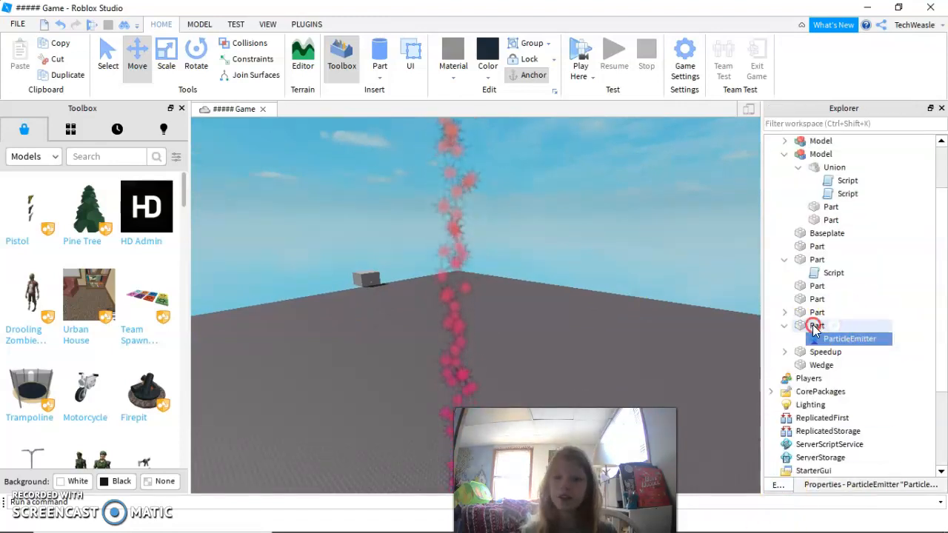
pyautogui.rightClick(851, 314)
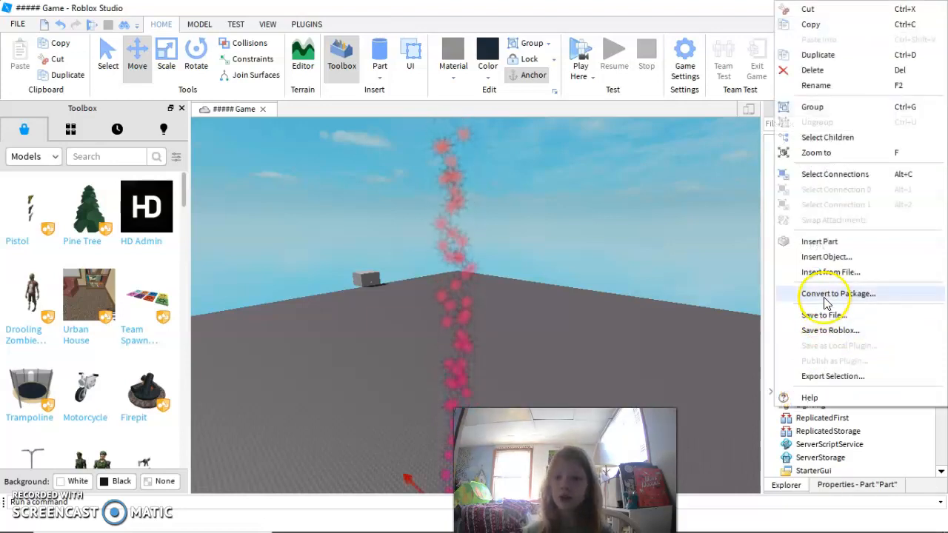
pyautogui.click(826, 257)
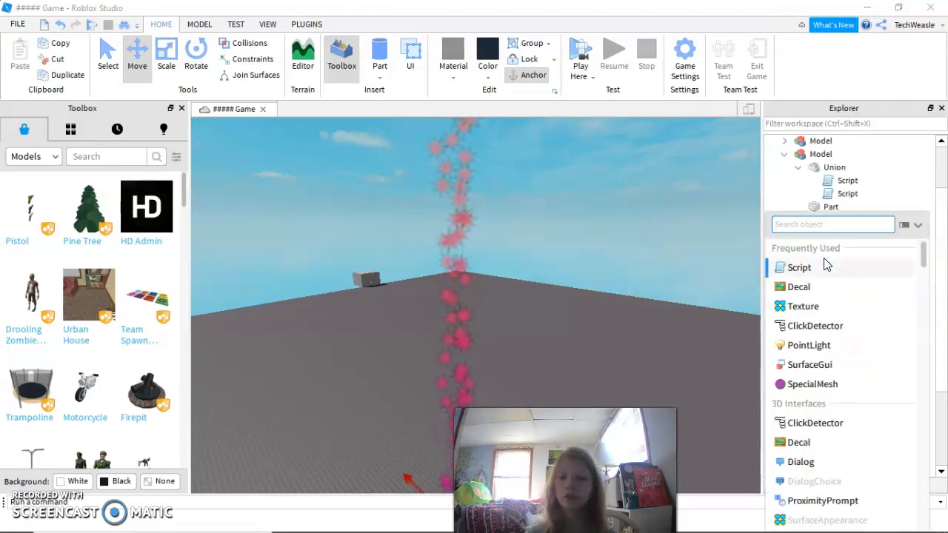
pyautogui.click(827, 268)
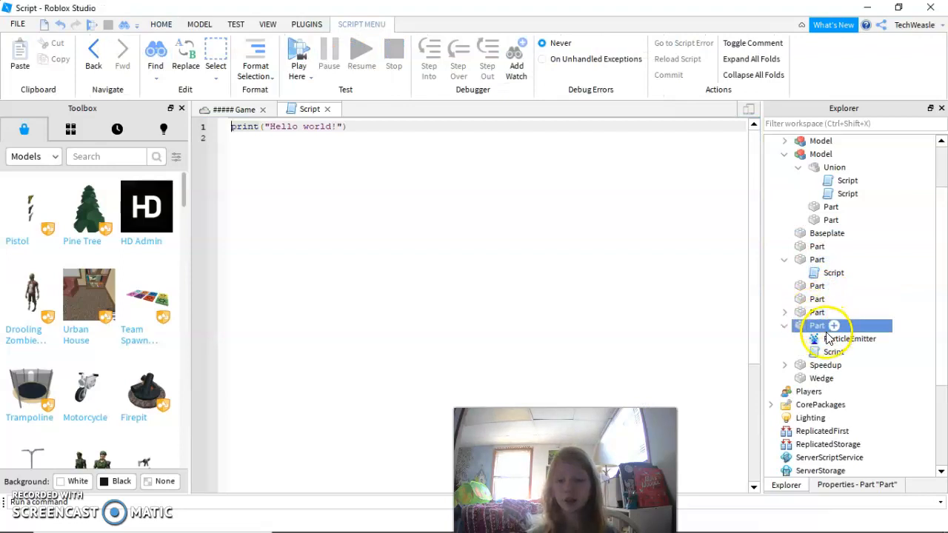
# - Replace the default print line in the new script with a while true do loop closed by end
pyautogui.moveTo(376, 128); pyautogui.dragTo(277, 126)
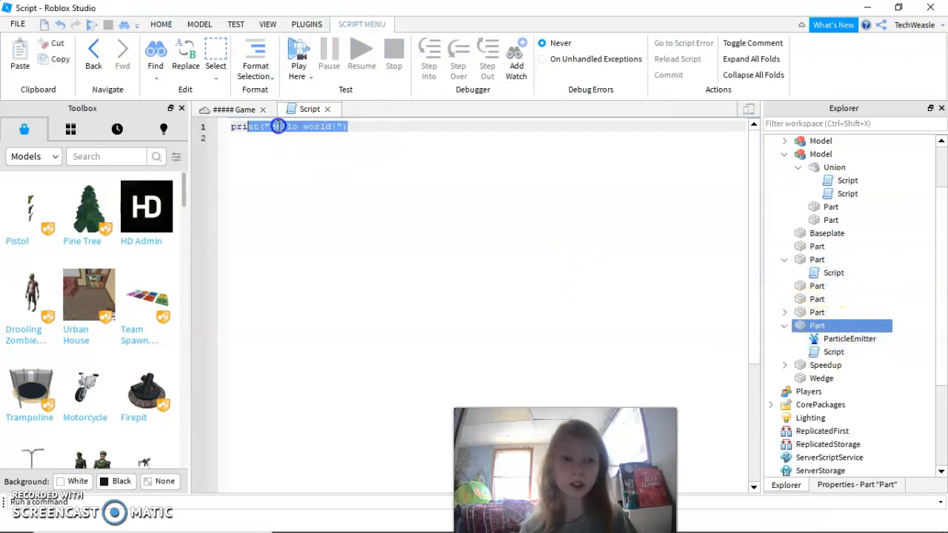
pyautogui.write('while ')
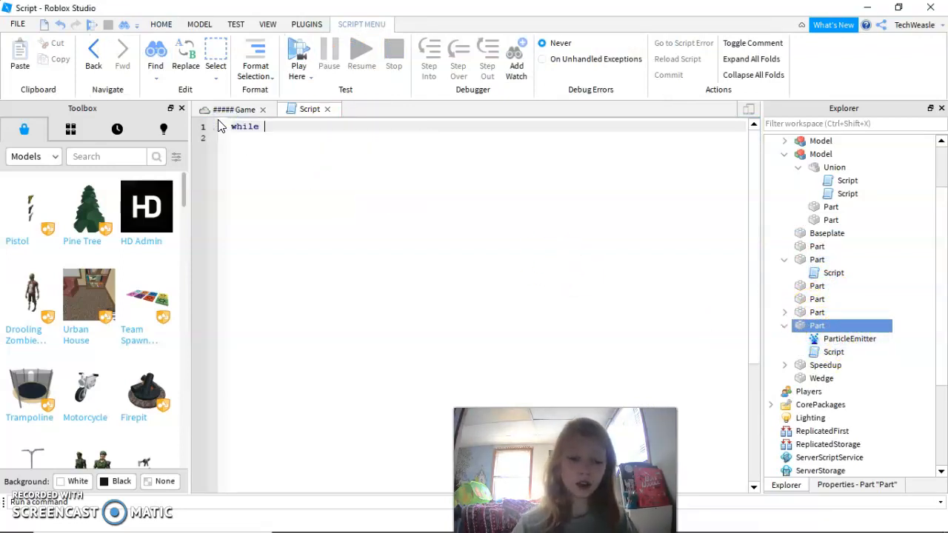
pyautogui.write('true do')
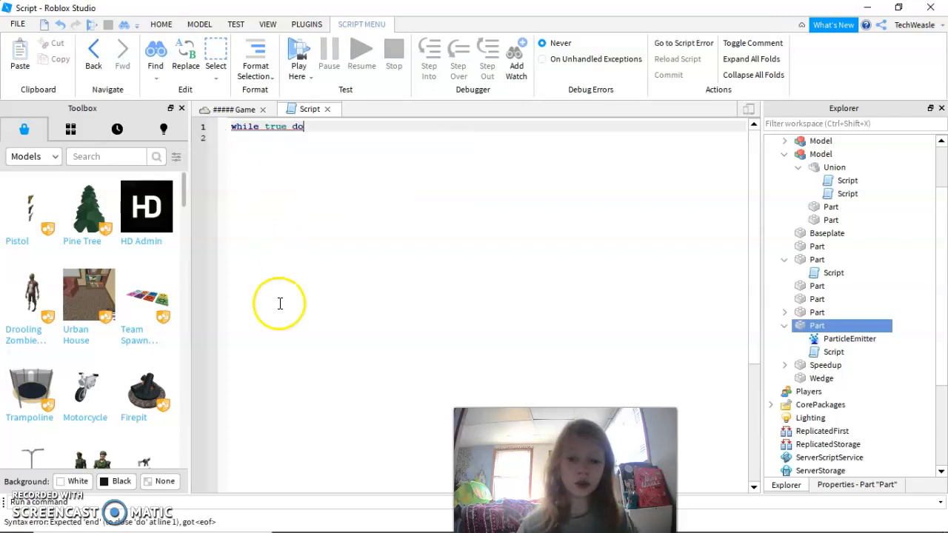
pyautogui.press('Return')
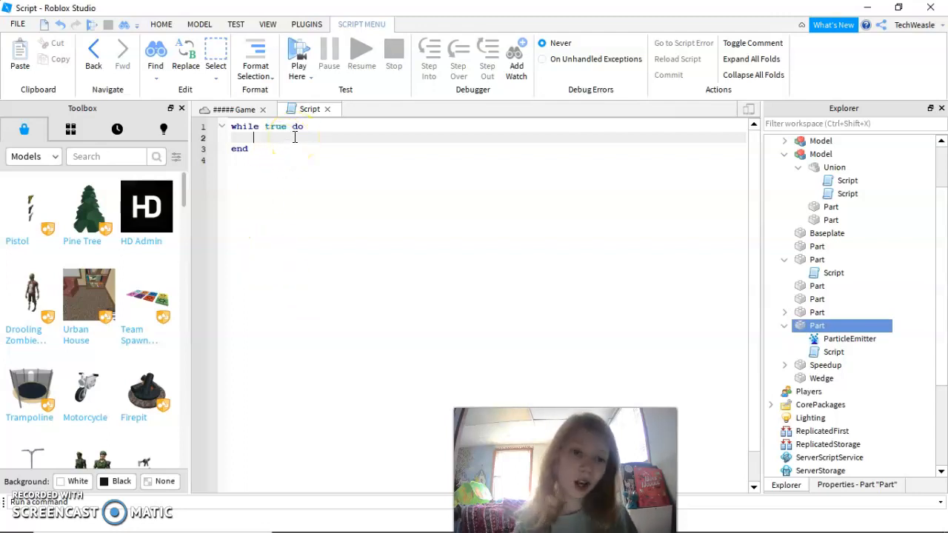
# - Inside the loop, write the reference script.parent.ParticleEmitter on its first line
pyautogui.write('script')
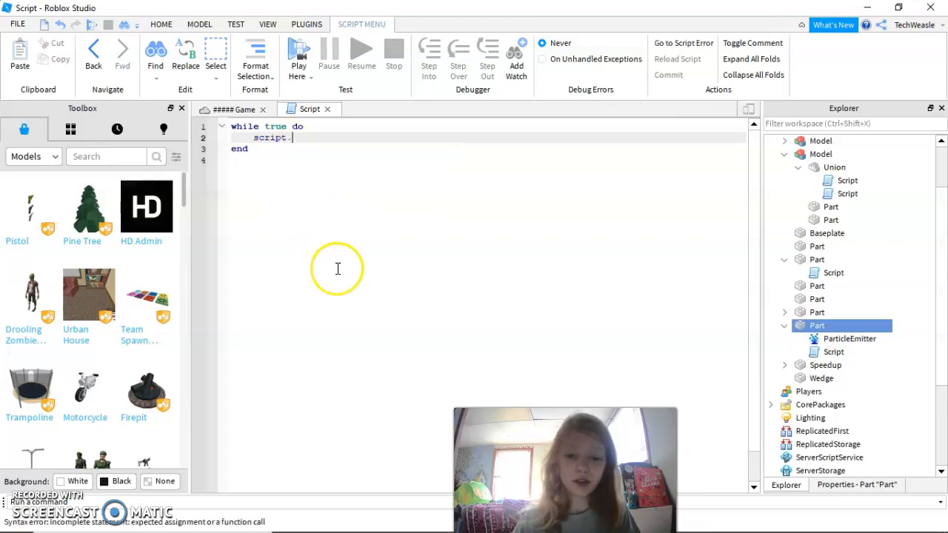
pyautogui.write('.')
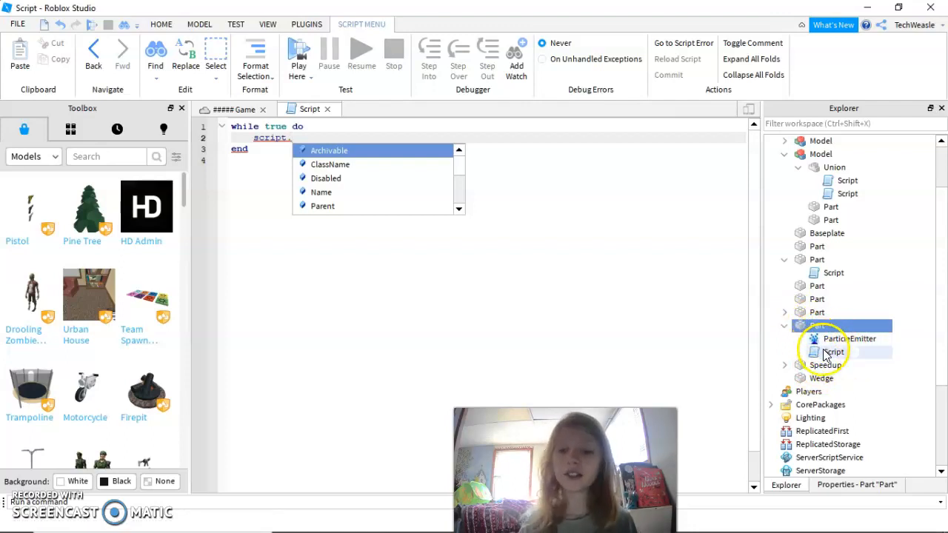
pyautogui.click(825, 354)
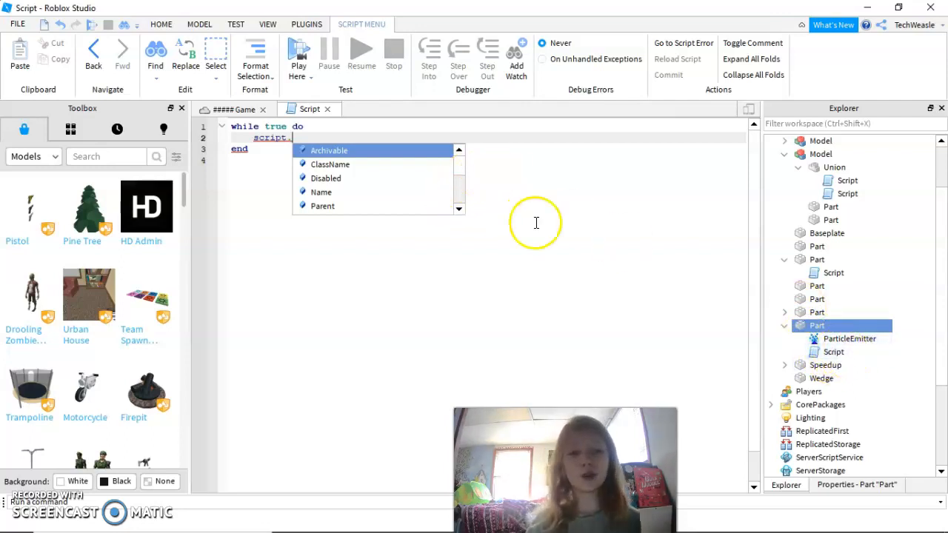
pyautogui.write('parent')
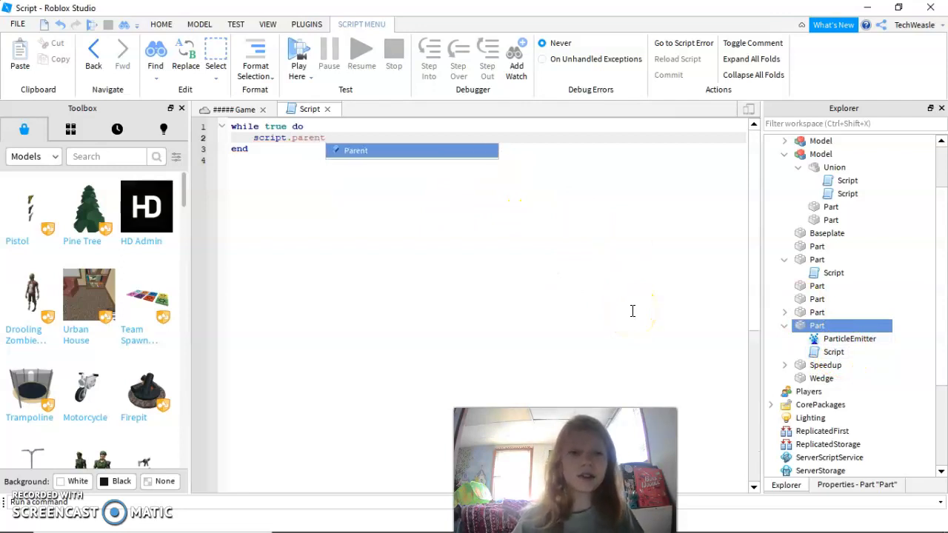
pyautogui.write('.')
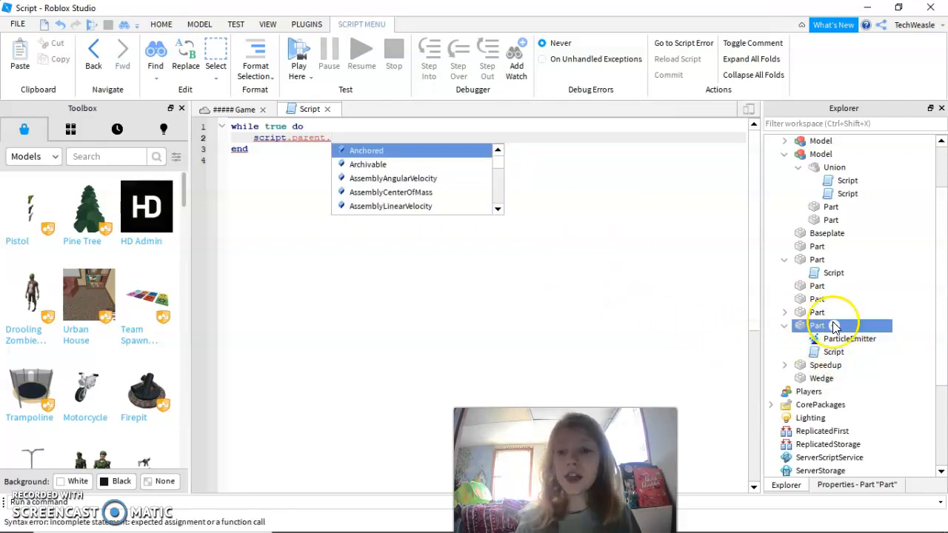
pyautogui.write('P')
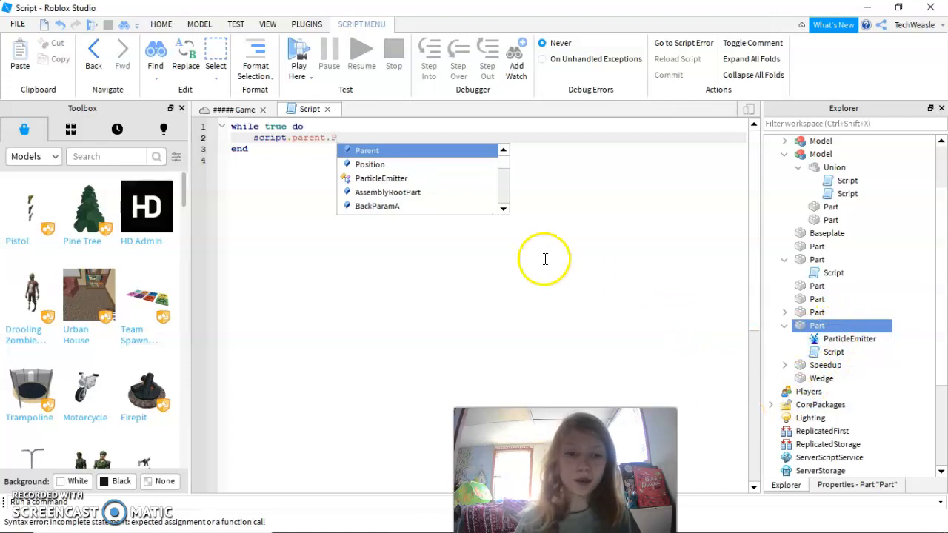
pyautogui.click(385, 179)
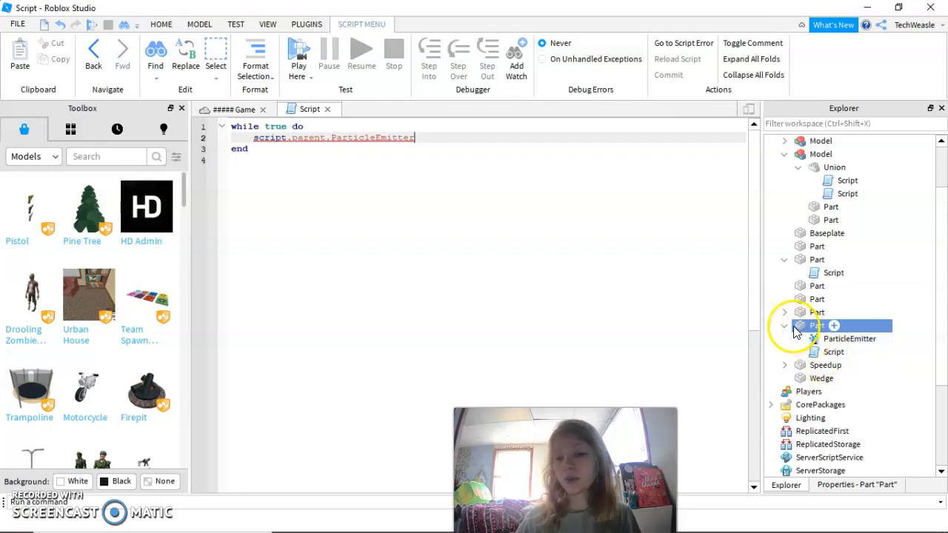
# - Complete the ParticleEmitter line so that it sets .Enabled = true, and begin a new line below it
pyautogui.scroll(2, 944, 287)
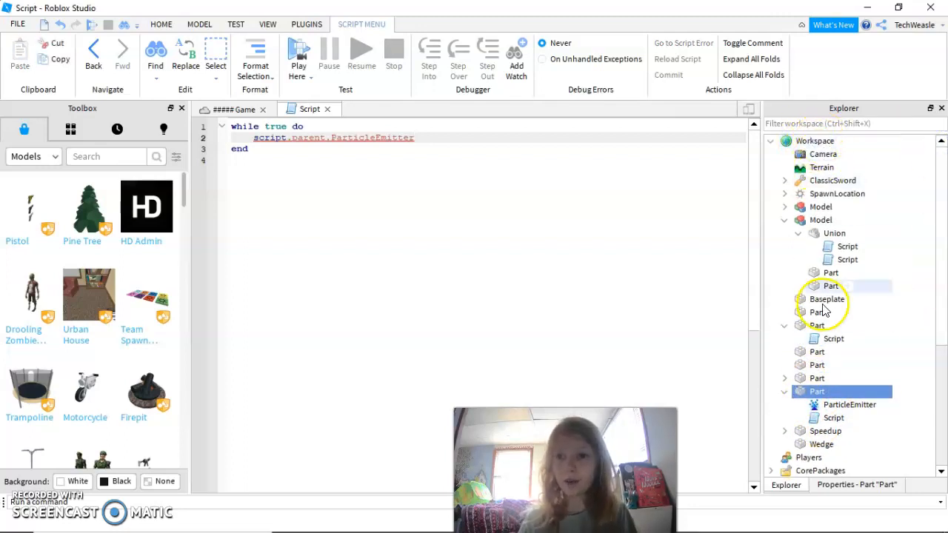
pyautogui.moveTo(944, 208); pyautogui.dragTo(940, 250)
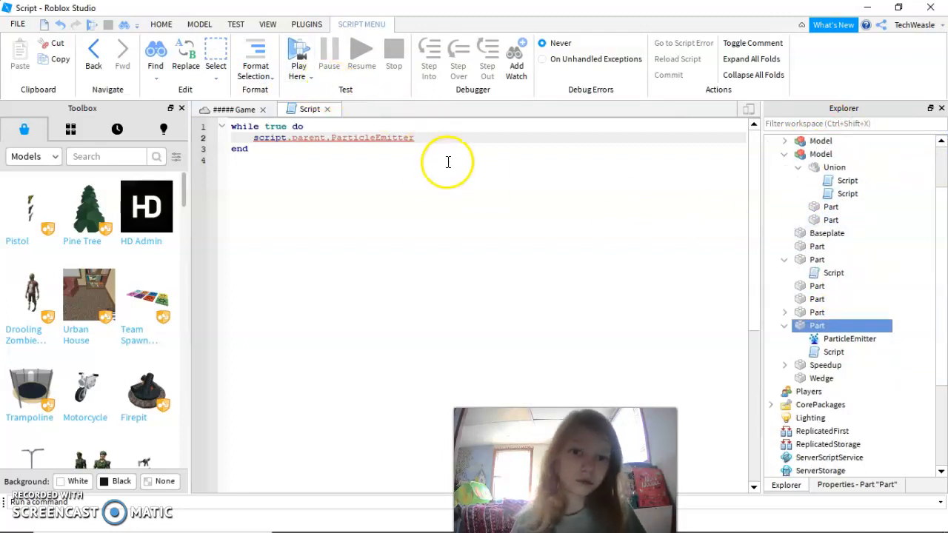
pyautogui.click(424, 139)
pyautogui.write('.E')
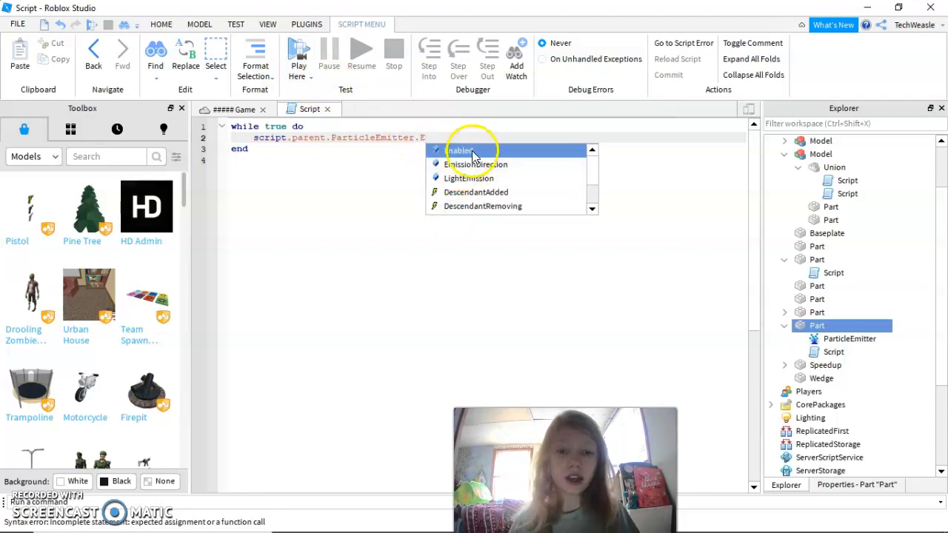
pyautogui.click(473, 152)
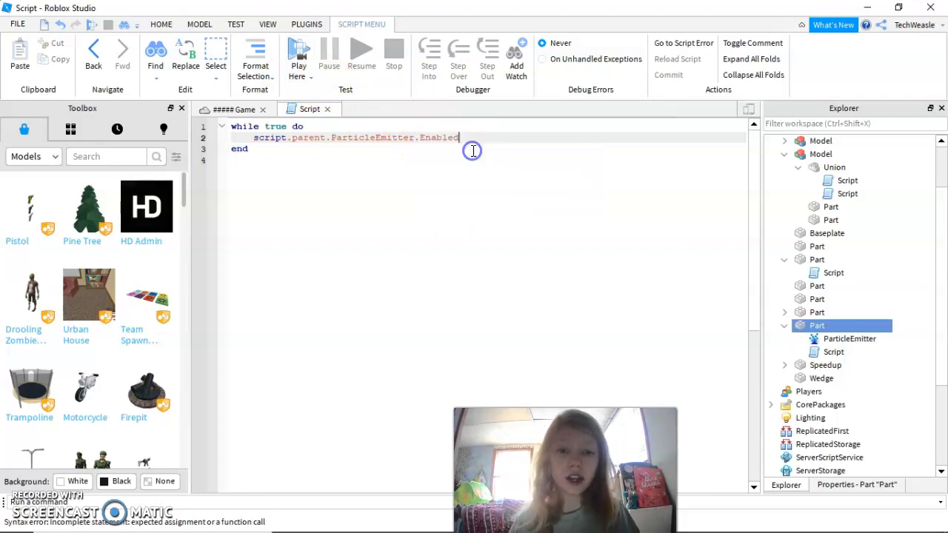
pyautogui.write('= ')
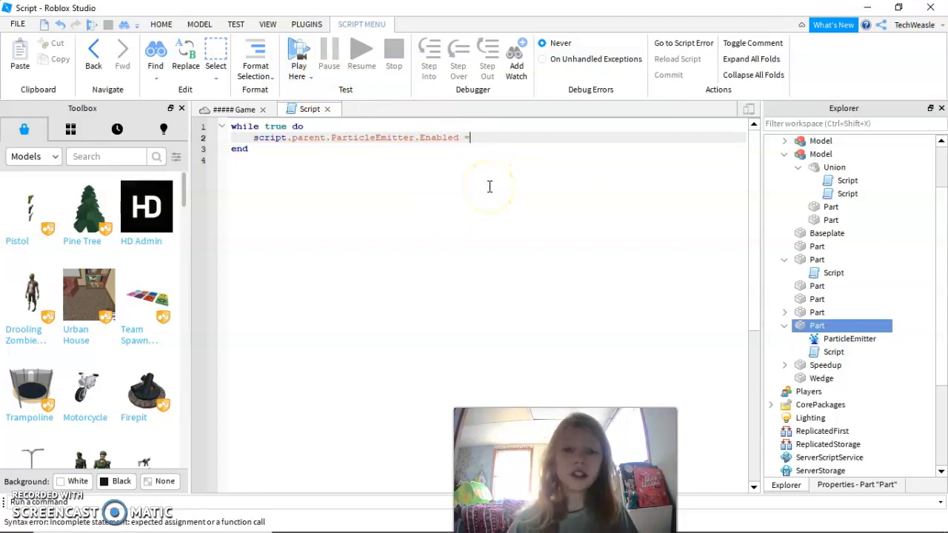
pyautogui.write('true')
pyautogui.press('Return')
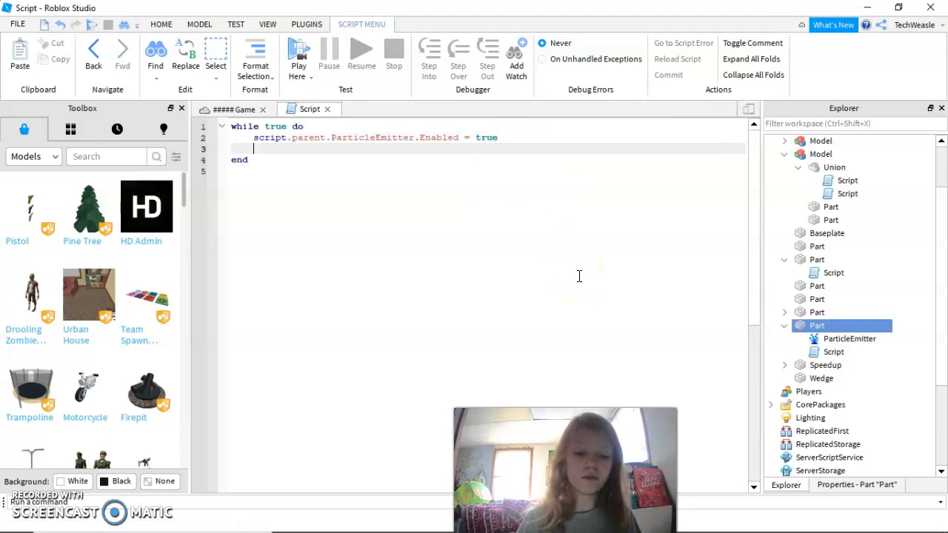
# - Add a wait(30) call after the Enabled = true line and begin another line in the loop
pyautogui.write('wait(30')
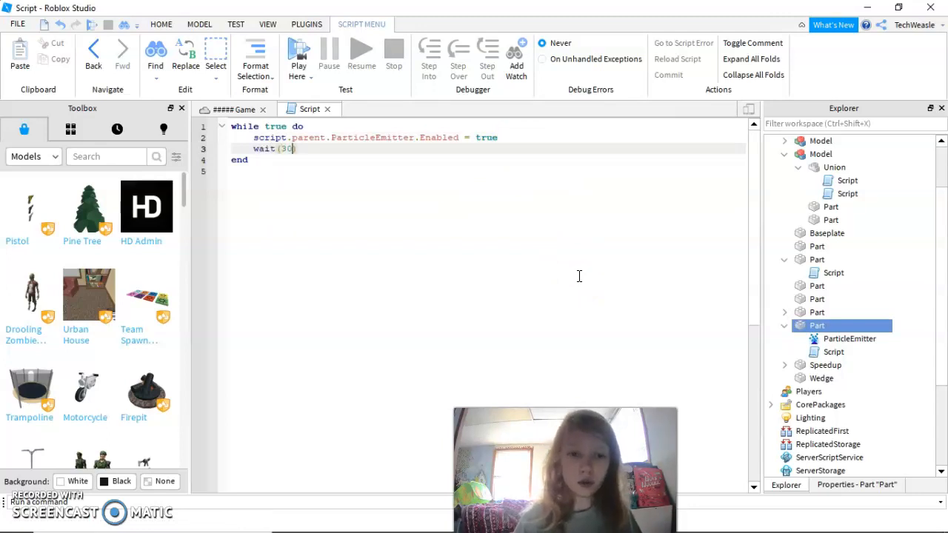
pyautogui.click(371, 142)
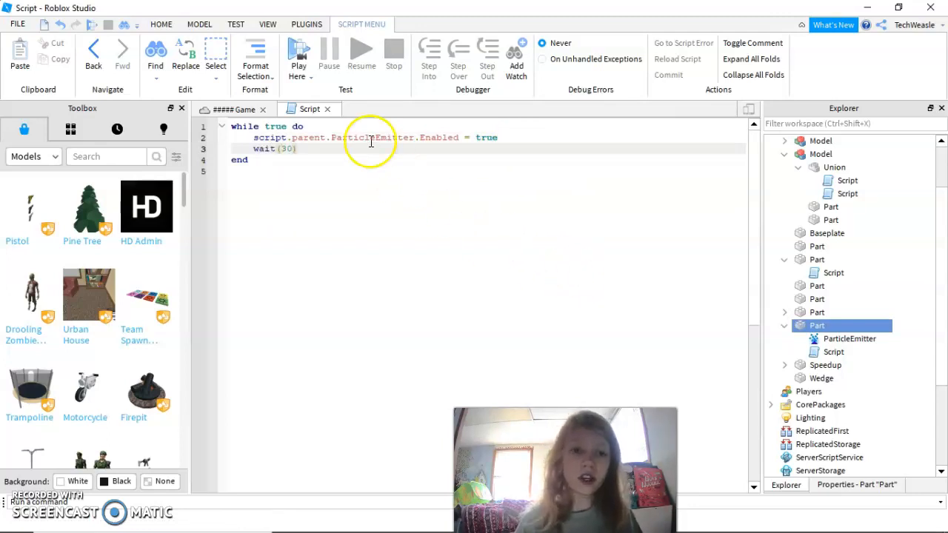
pyautogui.press('Return')
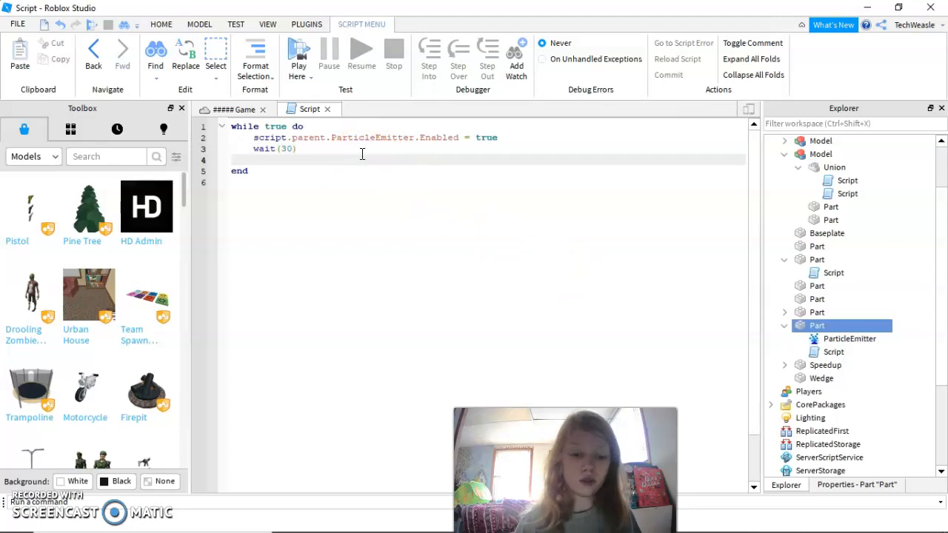
# - Add the line script.Parent.ParticleEmitter.Enabled = false below the wait(30) call
pyautogui.write('script.Parent.')
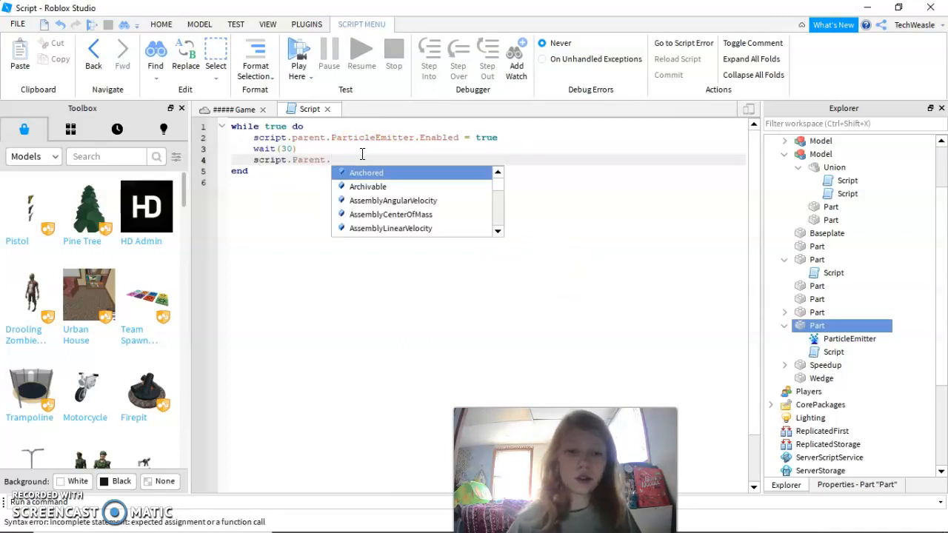
pyautogui.write('p')
pyautogui.doubleClick(368, 195)
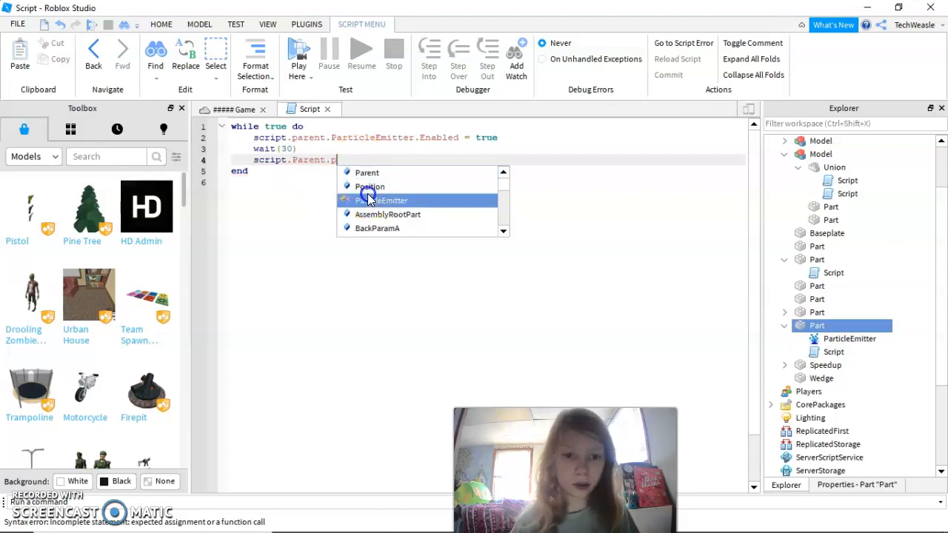
pyautogui.write('.Par')
pyautogui.write('eEmitter.E')
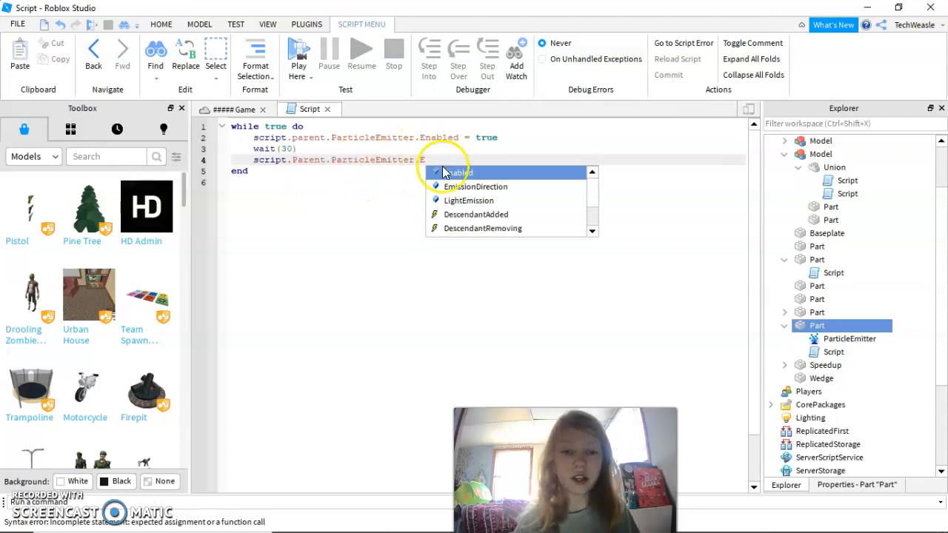
pyautogui.doubleClick(450, 173)
pyautogui.write('= false')
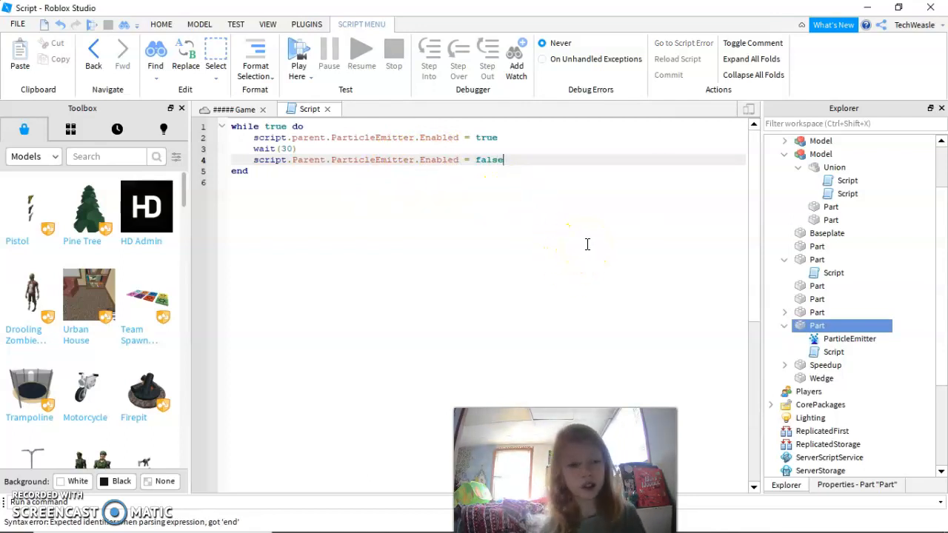
pyautogui.click(569, 245)
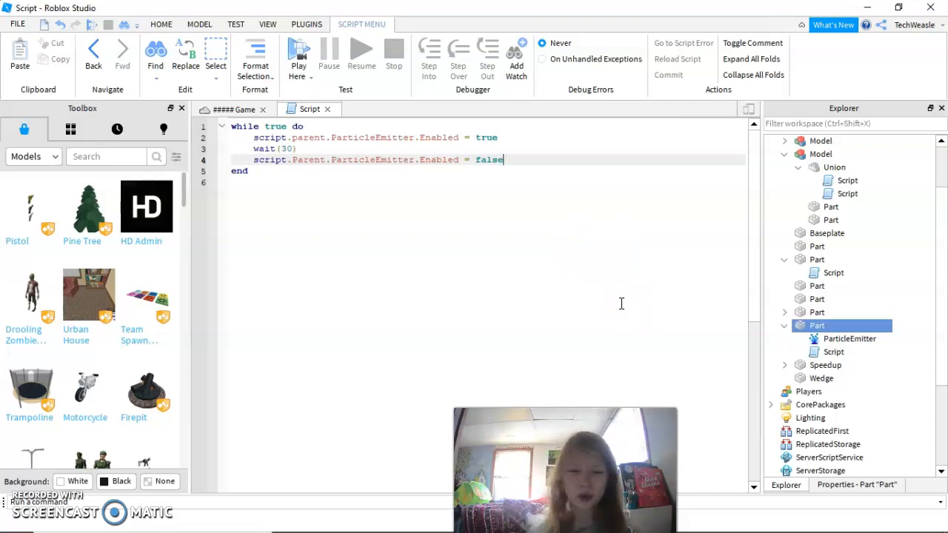
# - Close the script and look at the disc's particle column in the game view
pyautogui.moveTo(819, 330)
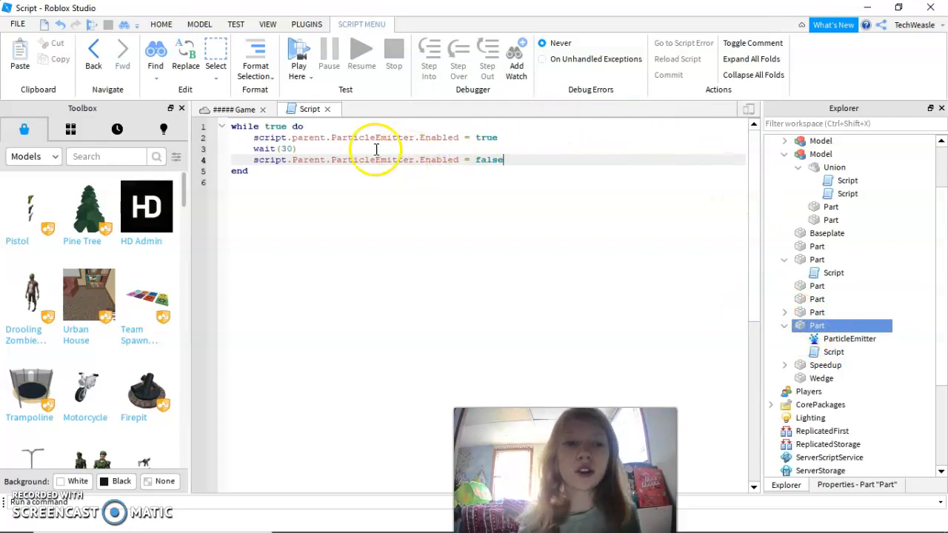
pyautogui.click(329, 112)
pyautogui.moveTo(461, 265); pyautogui.dragTo(471, 266, button='right')
pyautogui.click(470, 267)
pyautogui.scroll(5, 470, 267)
pyautogui.press('s')
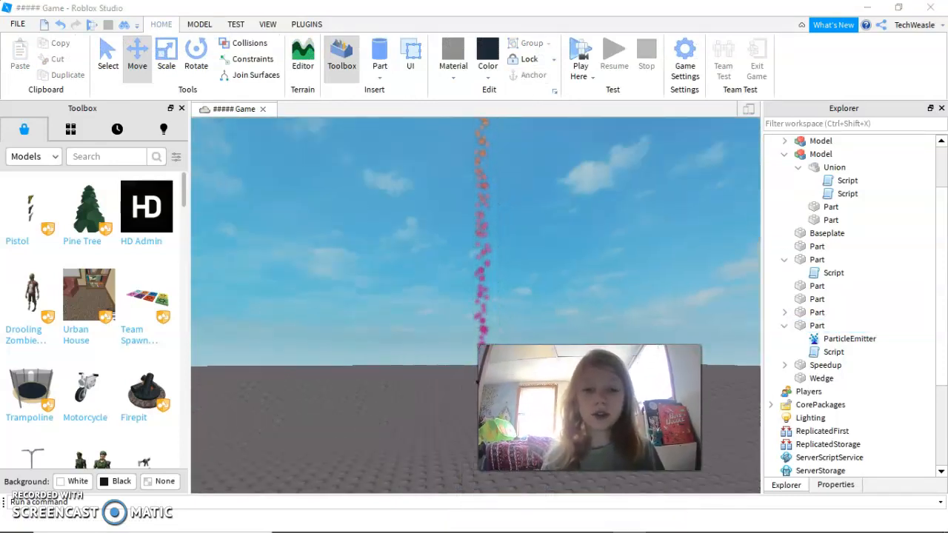
pyautogui.moveTo(512, 397); pyautogui.dragTo(512, 396, button='right')
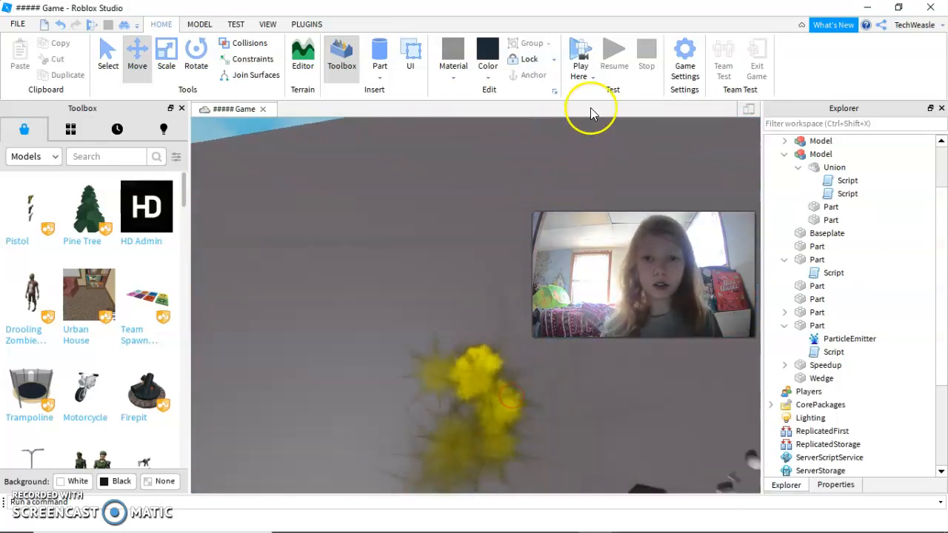
# - Start a playtest and walk the character over to the disc to watch its particle emitter
pyautogui.click(580, 61)
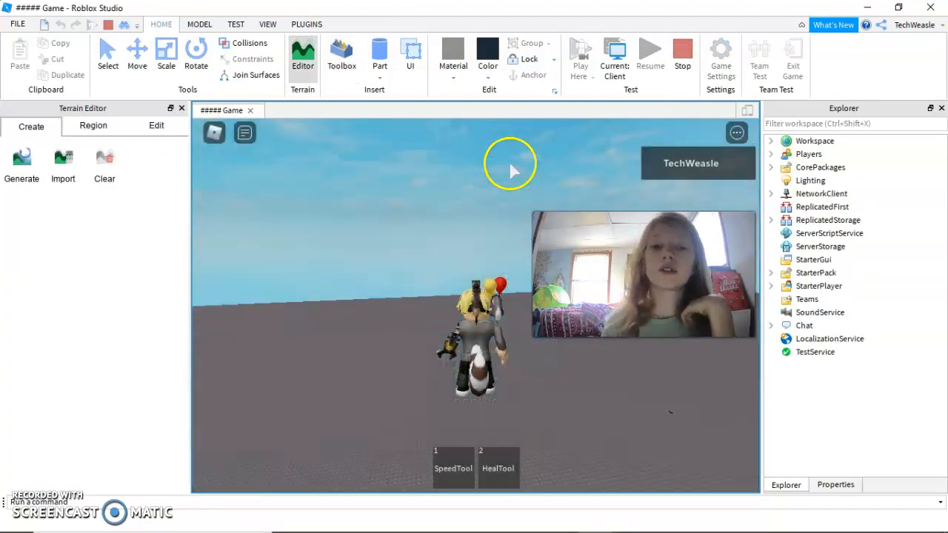
pyautogui.moveTo(510, 164); pyautogui.dragTo(486, 220, button='right')
pyautogui.press('d')
pyautogui.press('w')
pyautogui.press('s')
pyautogui.press('d')
pyautogui.press('d')
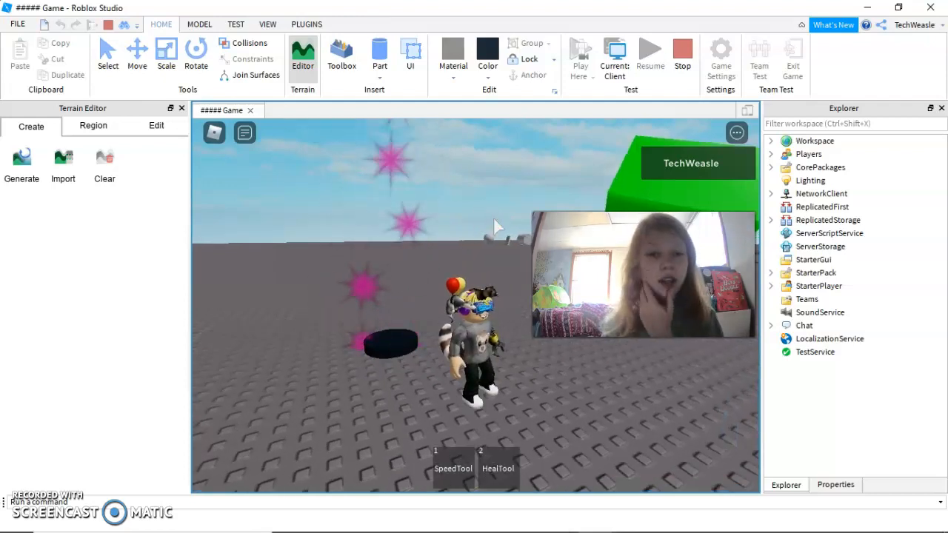
pyautogui.moveTo(494, 219)
pyautogui.mouseDown(button='right')
pyautogui.moveTo(485, 221)
pyautogui.moveTo(498, 231)
pyautogui.mouseUp(button='right')
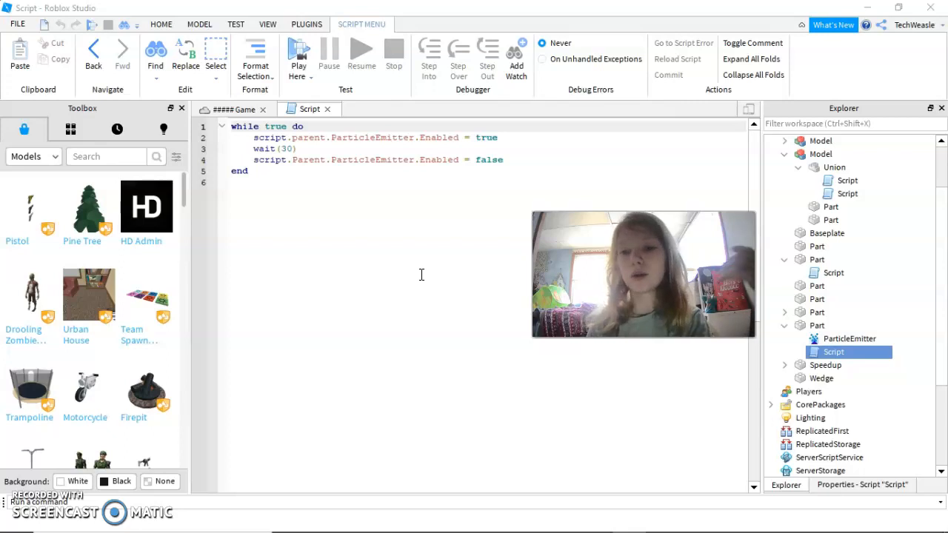
pyautogui.moveTo(527, 162); pyautogui.dragTo(527, 168)
pyautogui.click(504, 161)
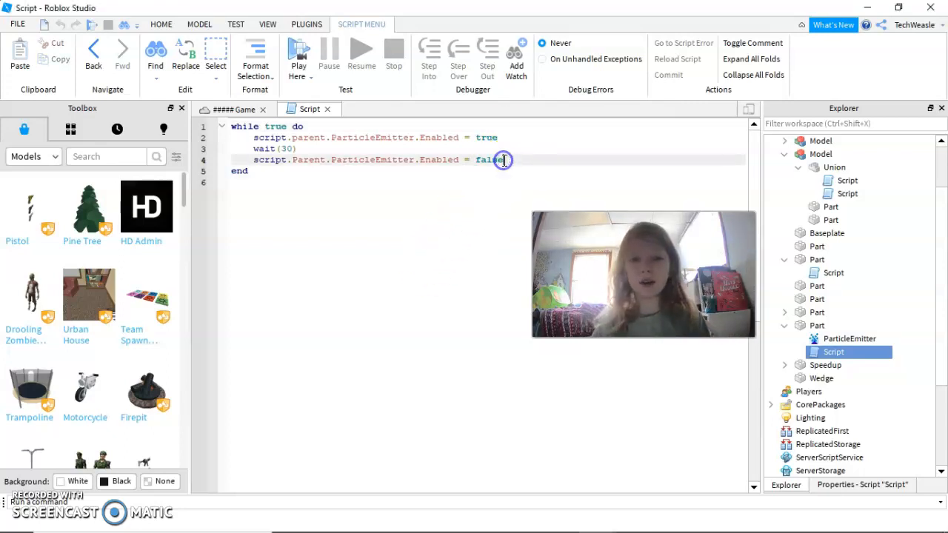
pyautogui.press('Return')
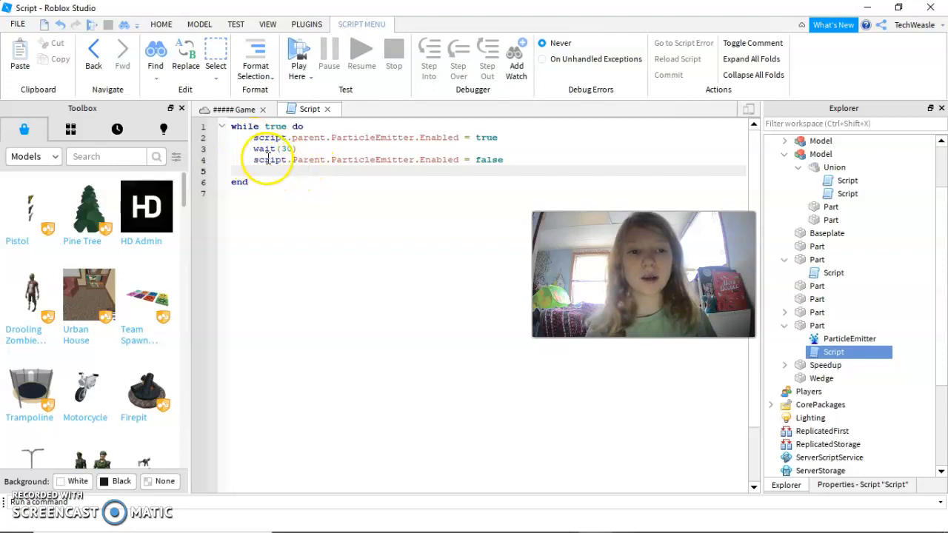
pyautogui.write('wait')
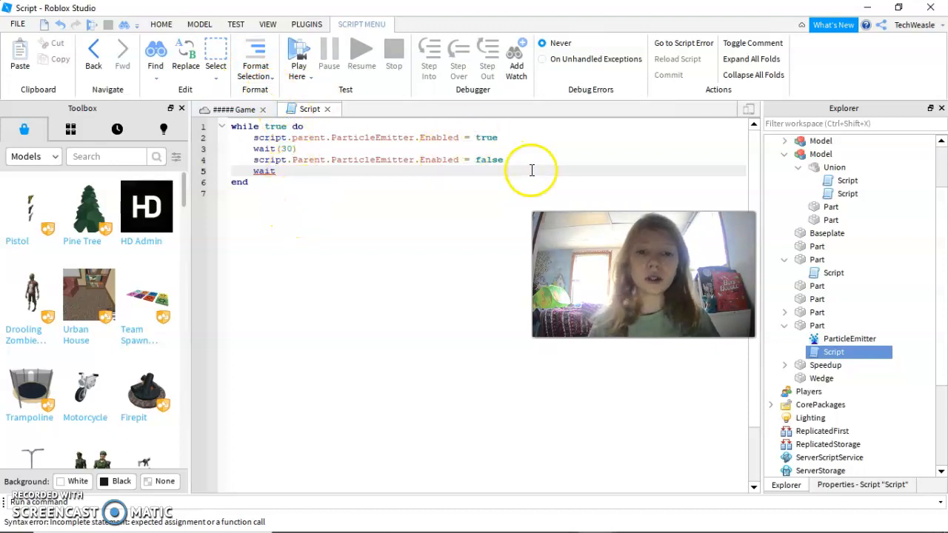
pyautogui.click(310, 172)
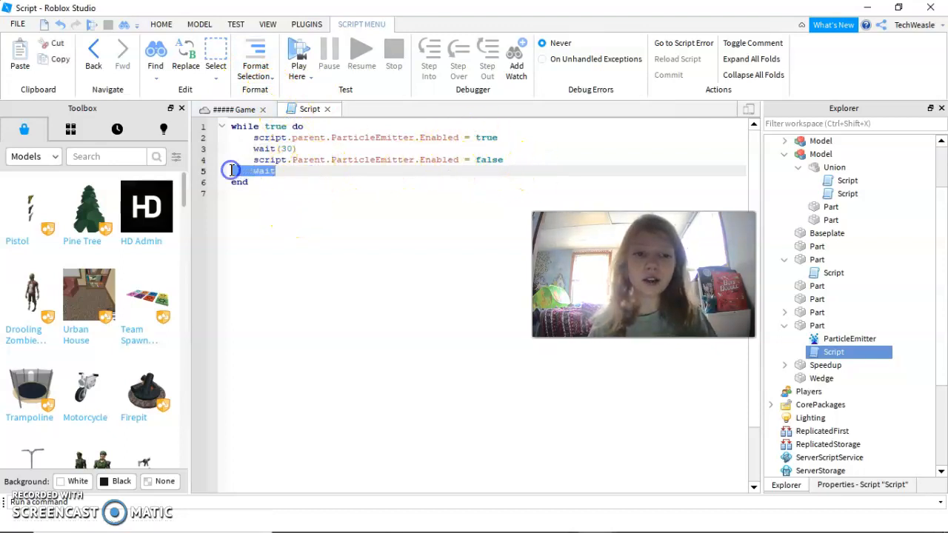
pyautogui.click(259, 171)
pyautogui.press('BackSpace')
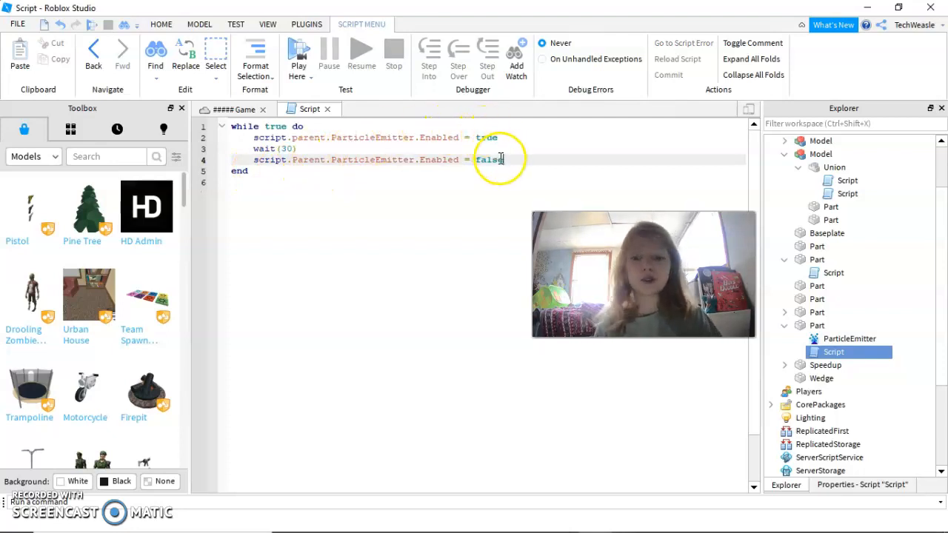
# - Add a wait(30) call below the Enabled = false line inside the loop and close the script
pyautogui.press('Return')
pyautogui.write('s')
pyautogui.press('BackSpace')
pyautogui.write('wait(30')
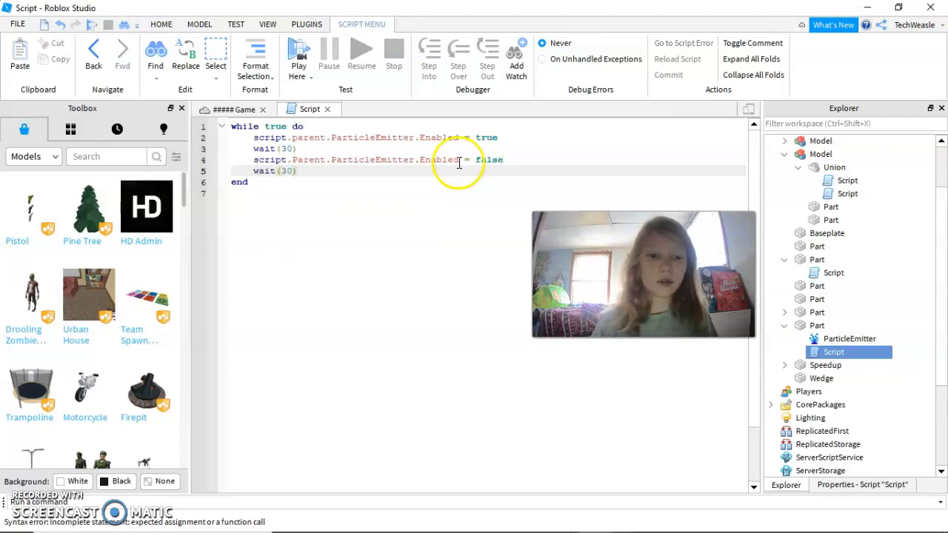
pyautogui.click(441, 207)
pyautogui.click(327, 110)
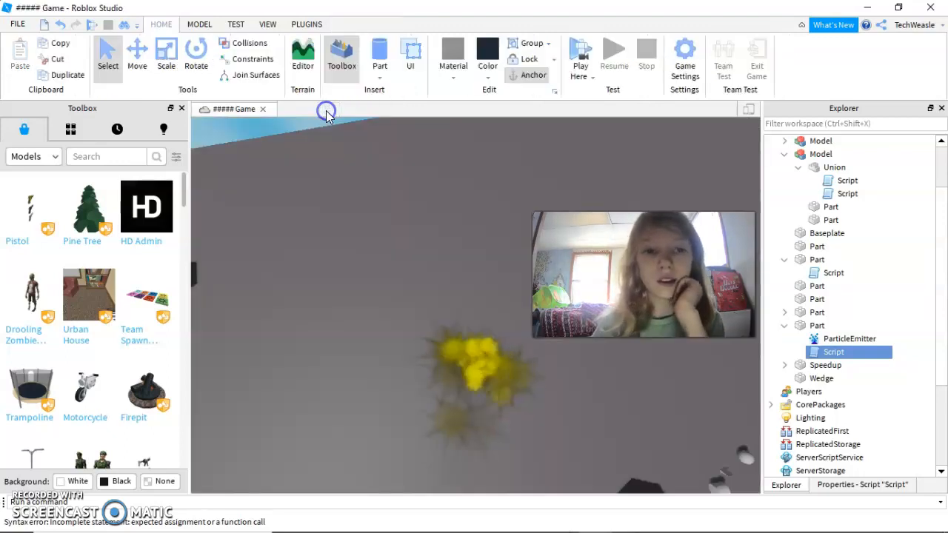
# - Start a playtest and walk the character across the baseplate towards the disc
pyautogui.click(591, 49)
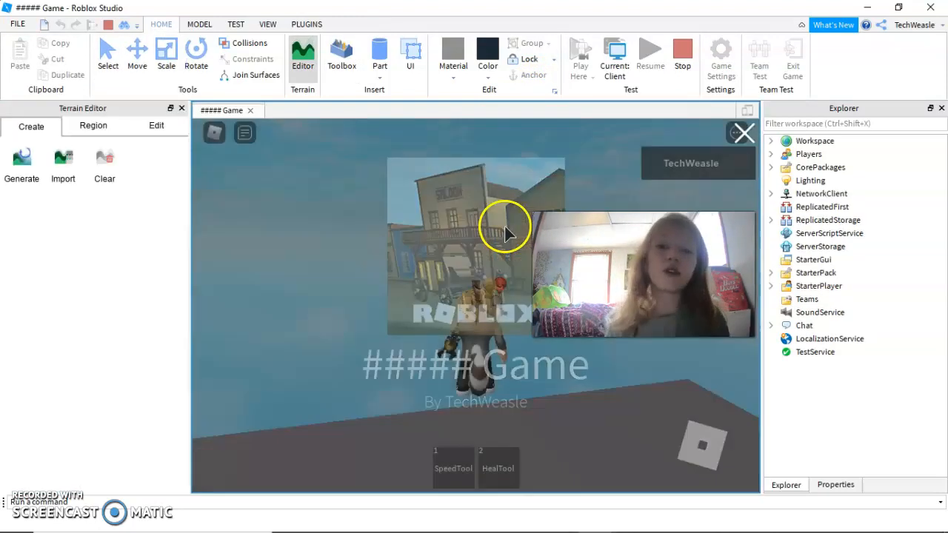
pyautogui.press('s')
pyautogui.moveTo(459, 285); pyautogui.dragTo(570, 315, button='right')
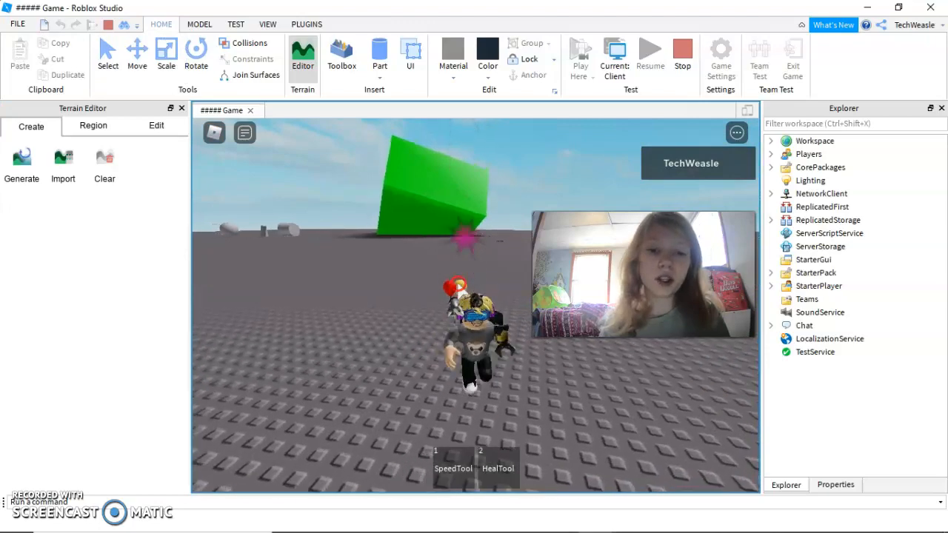
pyautogui.moveTo(458, 285); pyautogui.dragTo(399, 290, button='right')
pyautogui.press('w')
pyautogui.scroll(3, 405, 286)
pyautogui.scroll(-3, 405, 286)
pyautogui.press('a')
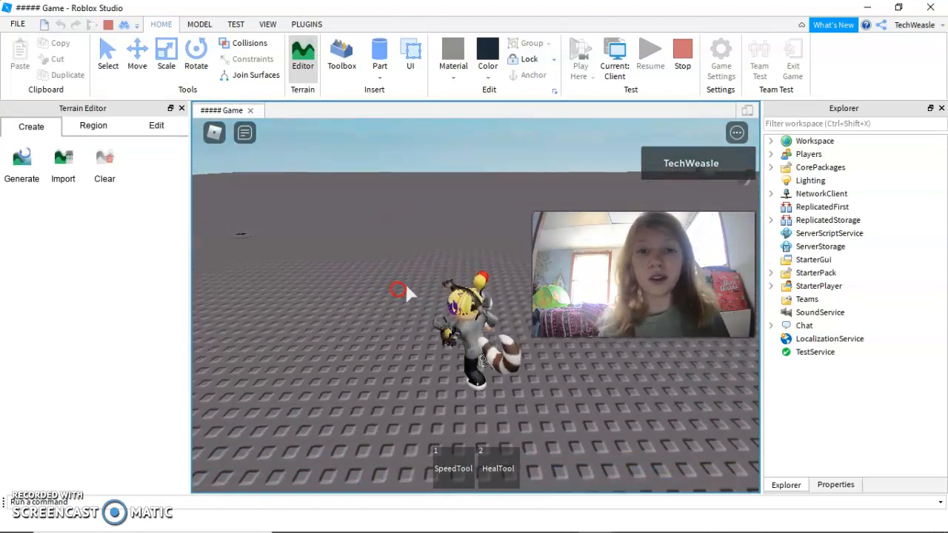
pyautogui.press('w')
pyautogui.press('a')
pyautogui.press('w')
pyautogui.press('a')
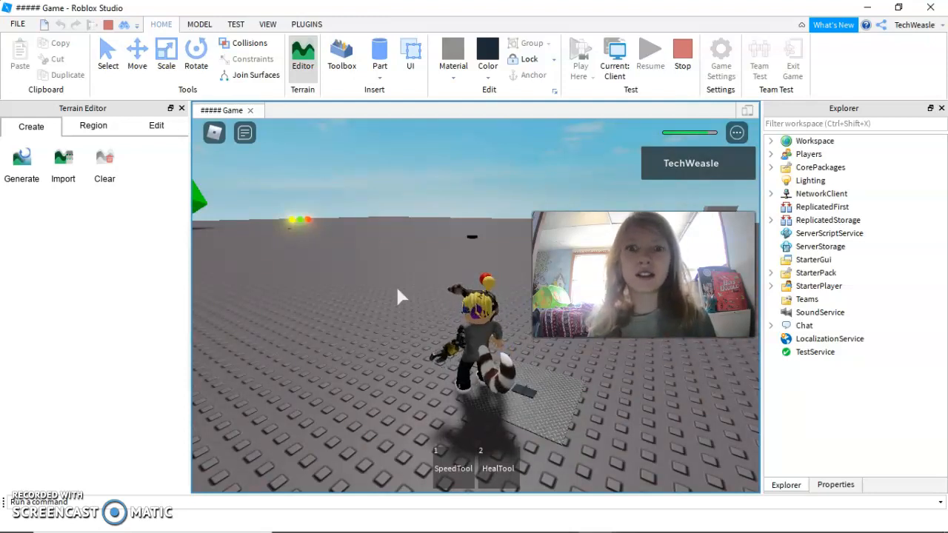
pyautogui.press('w')
# - Use the HealTool on the character and switch to the SpeedTool while approaching the disc
pyautogui.press('2')
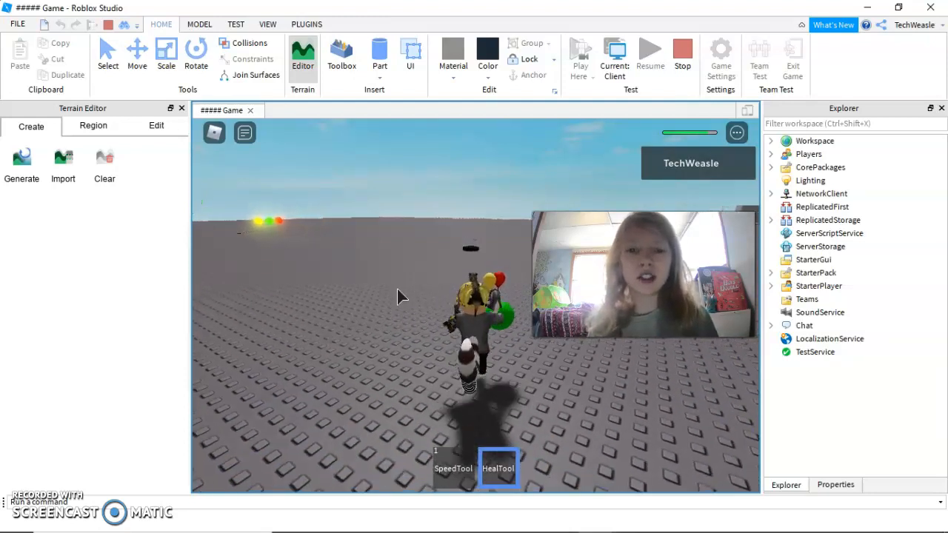
pyautogui.click(395, 293)
pyautogui.press('1')
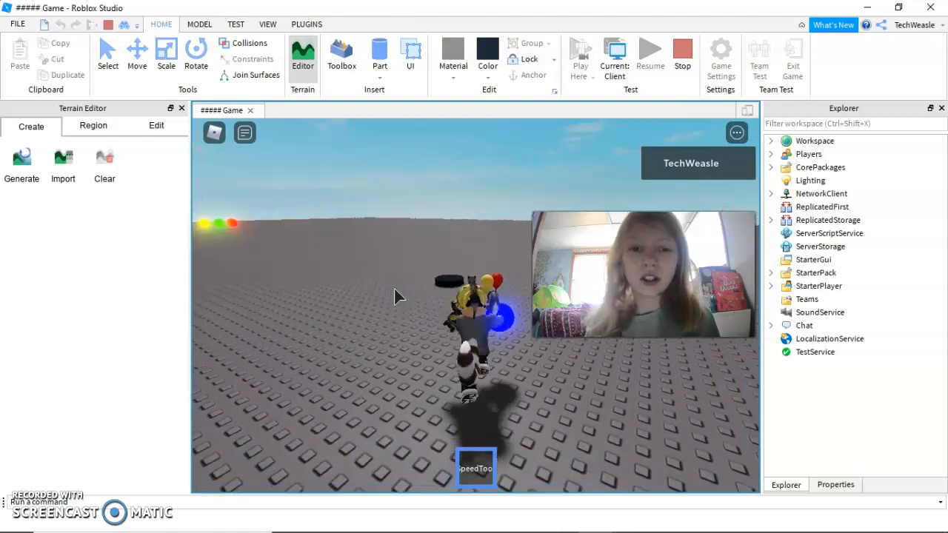
# - Walk the character around the disc and watch whether its particle emitter switches on
pyautogui.press('a')
pyautogui.moveTo(396, 290); pyautogui.dragTo(393, 282, button='right')
pyautogui.moveTo(644, 278); pyautogui.dragTo(720, 405)
pyautogui.moveTo(510, 265); pyautogui.dragTo(511, 265, button='right')
pyautogui.press('w')
pyautogui.press('a')
pyautogui.press('w')
pyautogui.press('a')
pyautogui.press('s')
pyautogui.press('w')
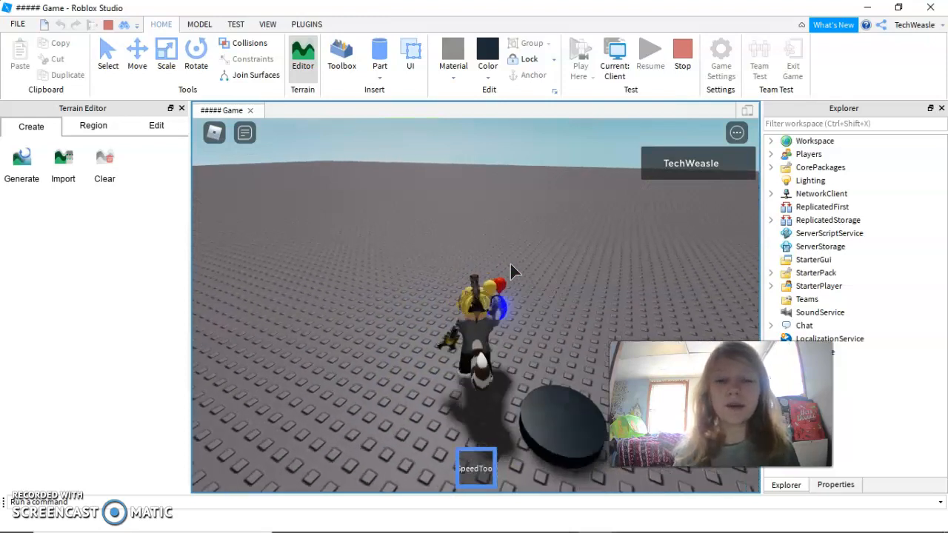
pyautogui.press('d')
pyautogui.press('s')
pyautogui.press('w')
pyautogui.press('a')
pyautogui.press('s')
pyautogui.press('d')
pyautogui.press('a')
pyautogui.press('d')
pyautogui.press('s')
pyautogui.press('d')
pyautogui.press('a')
pyautogui.press('s')
pyautogui.press('a')
pyautogui.press('s')
pyautogui.press('d')
pyautogui.press('w')
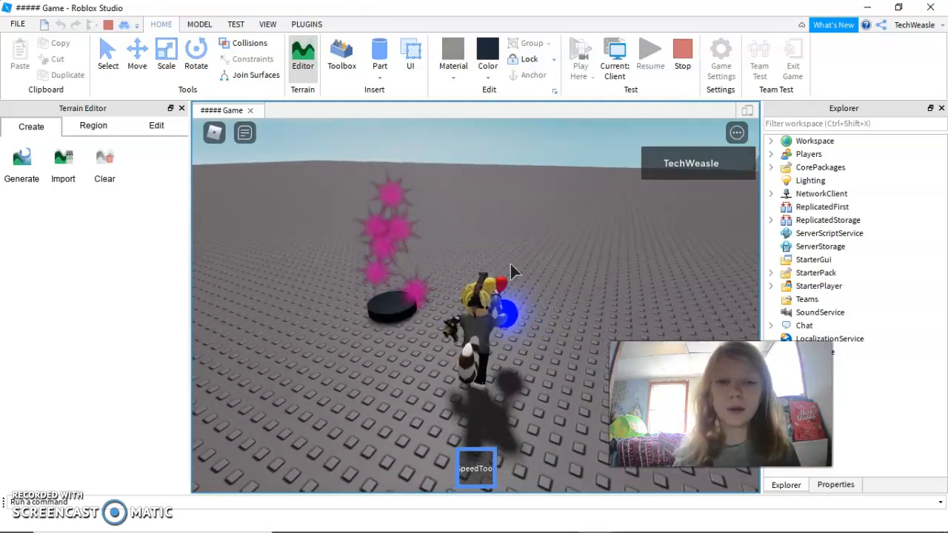
# - Walk the character away to the metal plate and view the disc's particle column from a distance
pyautogui.moveTo(511, 263); pyautogui.dragTo(478, 296, button='right')
pyautogui.press('w')
pyautogui.moveTo(510, 264); pyautogui.dragTo(537, 241, button='right')
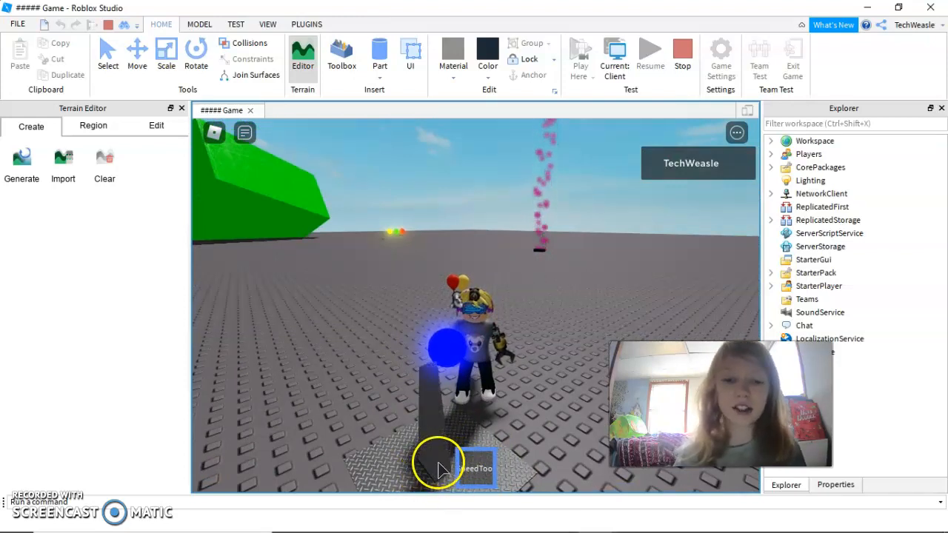
pyautogui.moveTo(451, 385); pyautogui.dragTo(457, 396, button='right')
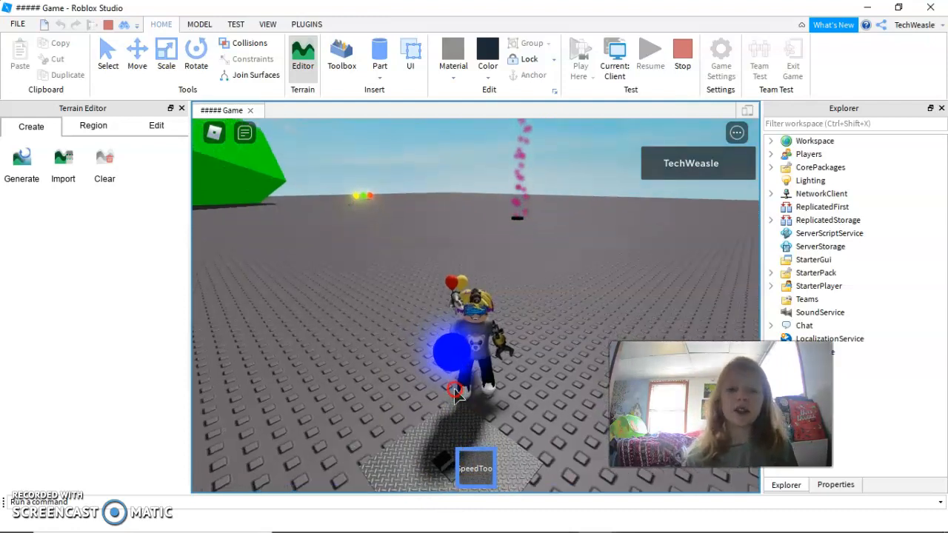
pyautogui.press('s')
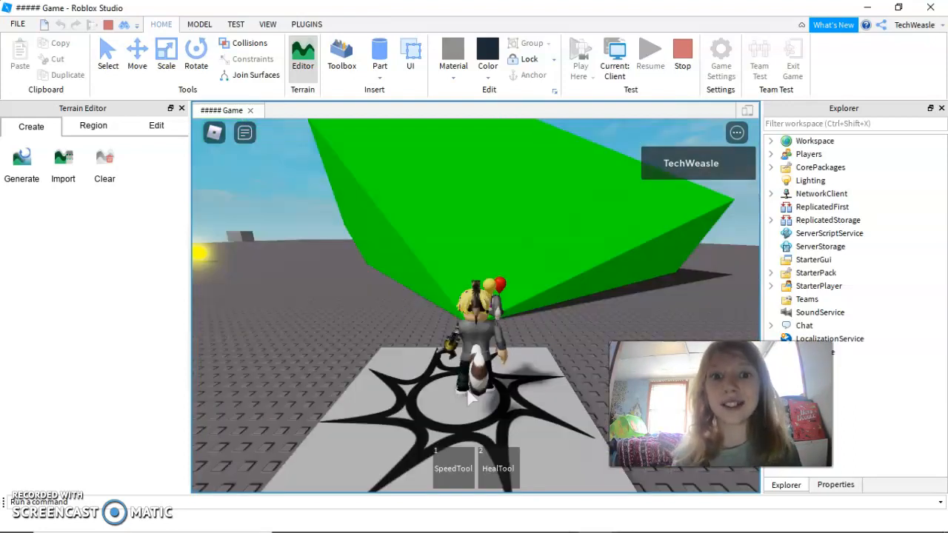
# - Equip the SpeedTool at the spawn point and run the character past the disc and its particle column
pyautogui.press('w')
pyautogui.press('1')
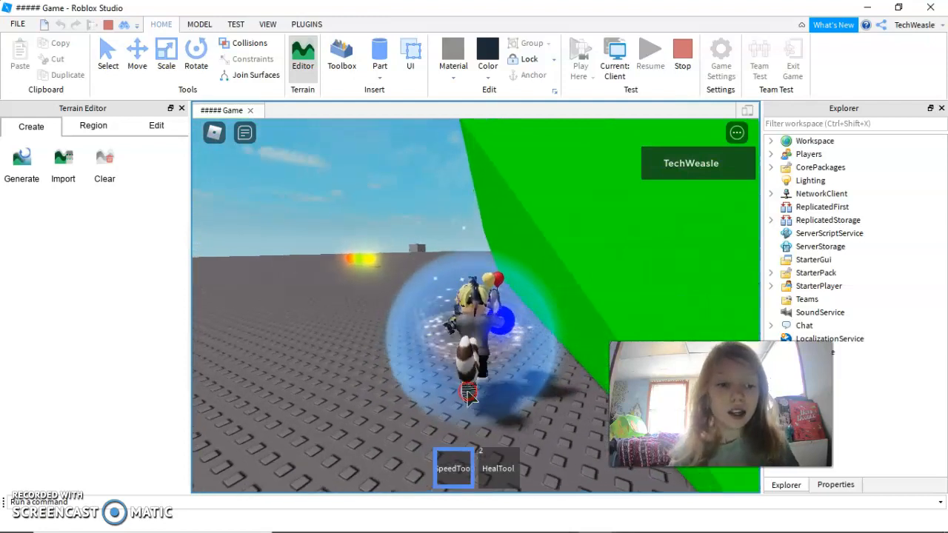
pyautogui.press('w')
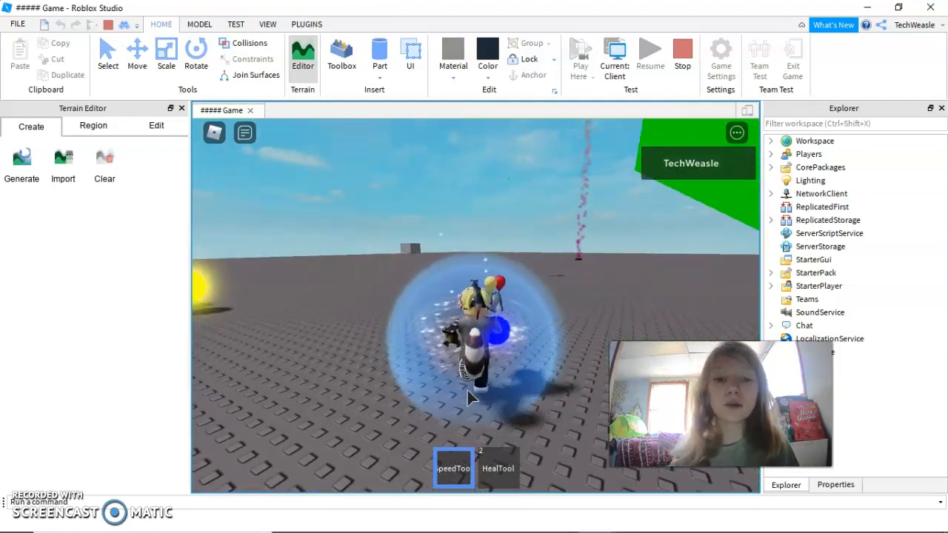
pyautogui.press('w')
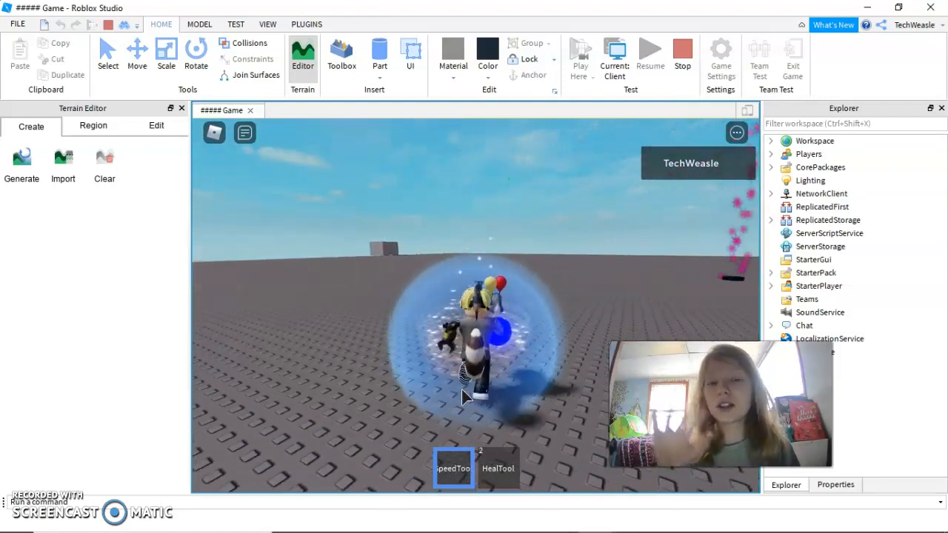
pyautogui.press('w')
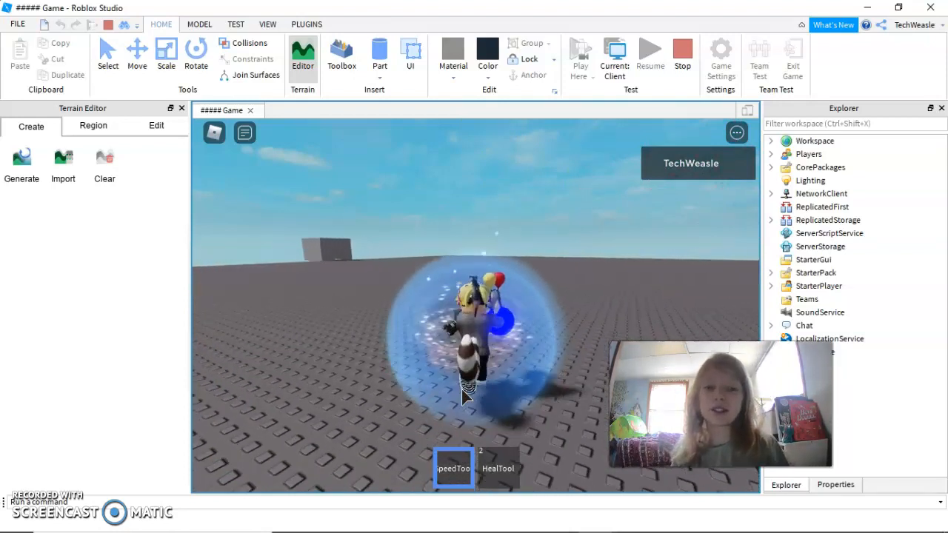
pyautogui.moveTo(461, 391); pyautogui.dragTo(462, 391, button='right')
pyautogui.press('w')
# - Alternate between the HealTool and SpeedTool while watching the disc's emitter from a distance
pyautogui.press('2')
pyautogui.press('1')
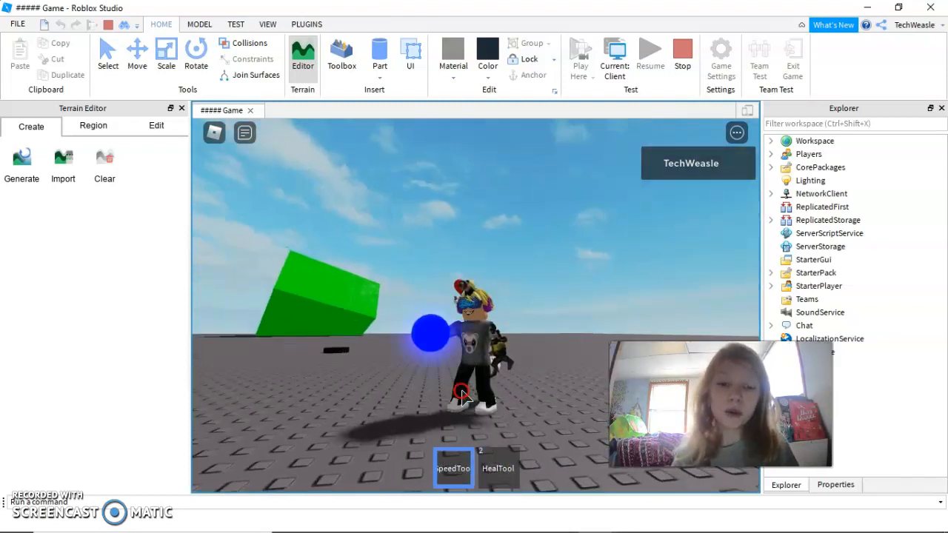
pyautogui.press('2')
pyautogui.moveTo(462, 391); pyautogui.dragTo(462, 391, button='right')
pyautogui.press('2')
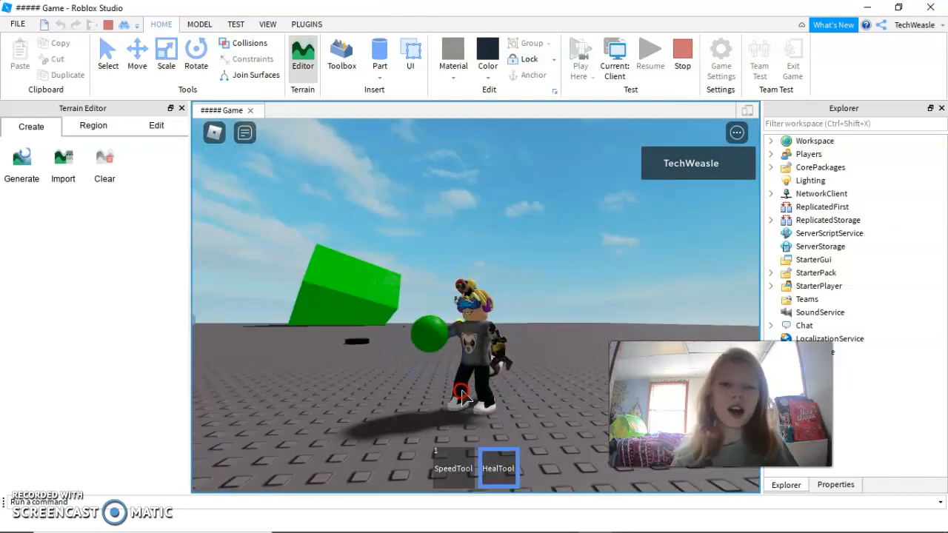
pyautogui.press('1')
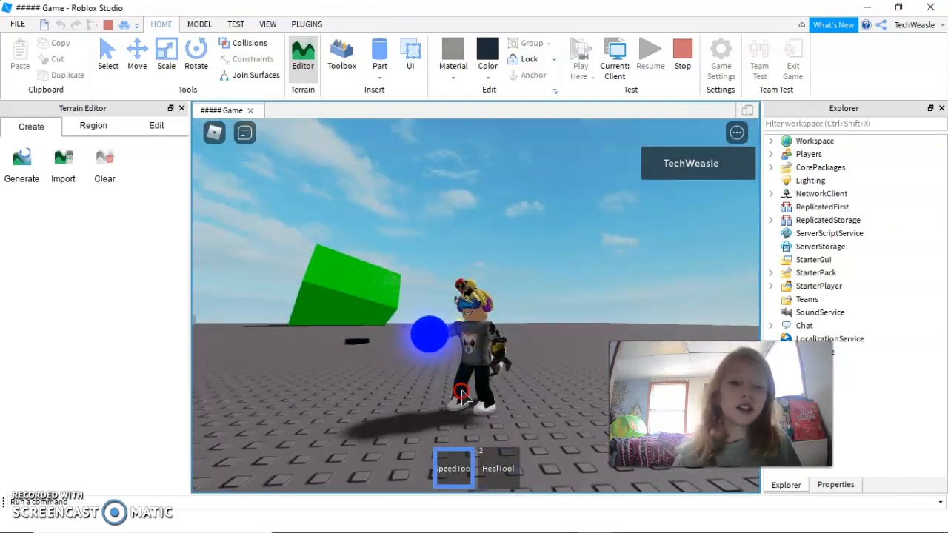
pyautogui.moveTo(462, 395); pyautogui.dragTo(461, 397, button='right')
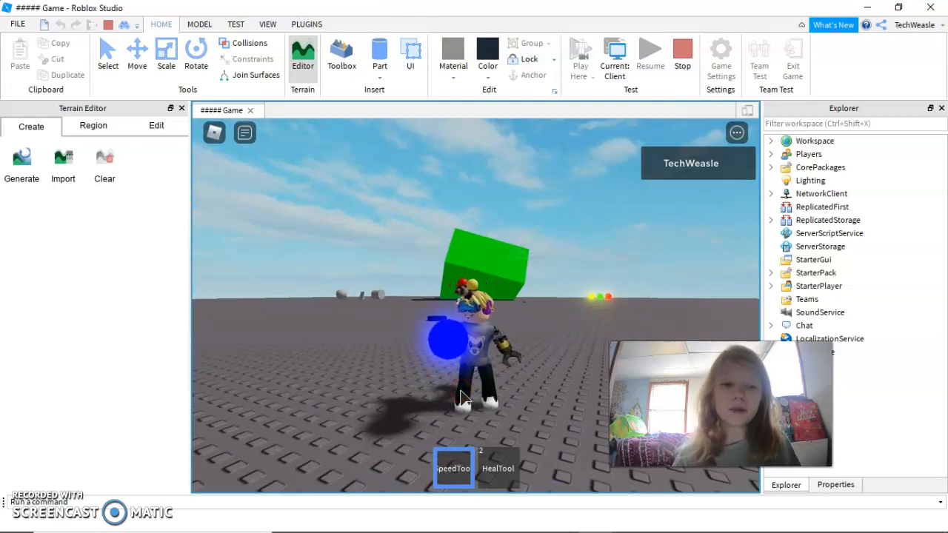
pyautogui.click(439, 393)
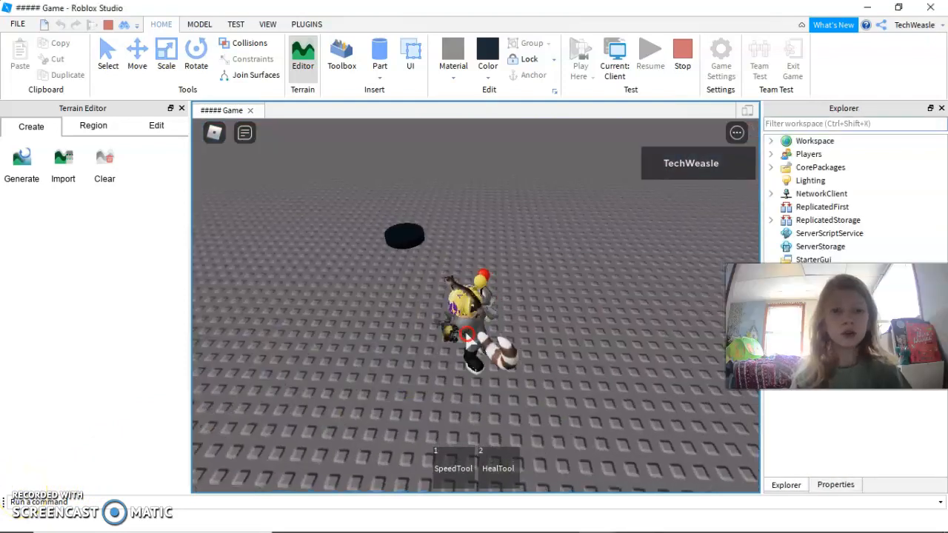
# - Walk up to the disc, view its particles from several angles and equip the HealTool
pyautogui.moveTo(466, 334); pyautogui.dragTo(467, 334, button='right')
pyautogui.press('w')
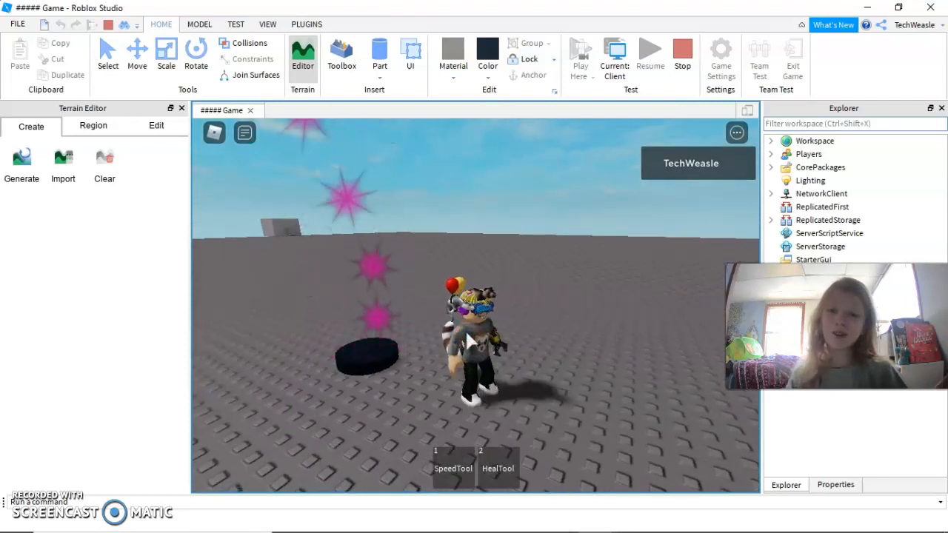
pyautogui.moveTo(467, 334); pyautogui.dragTo(467, 334, button='right')
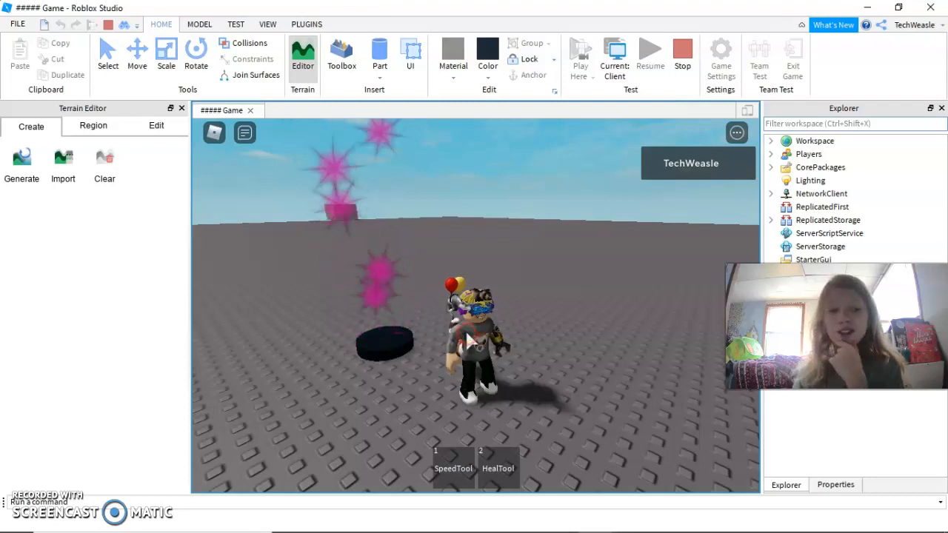
pyautogui.moveTo(466, 334); pyautogui.dragTo(469, 342, button='right')
pyautogui.press('2')
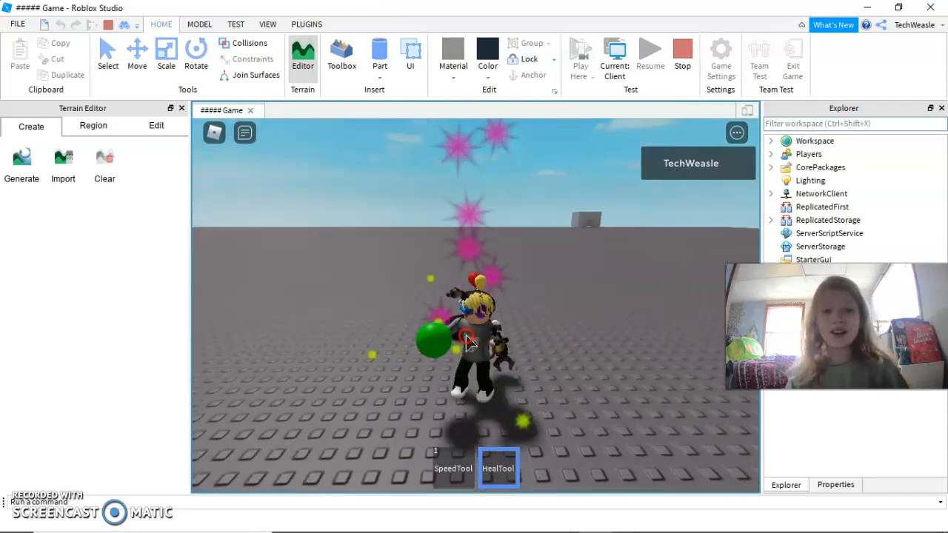